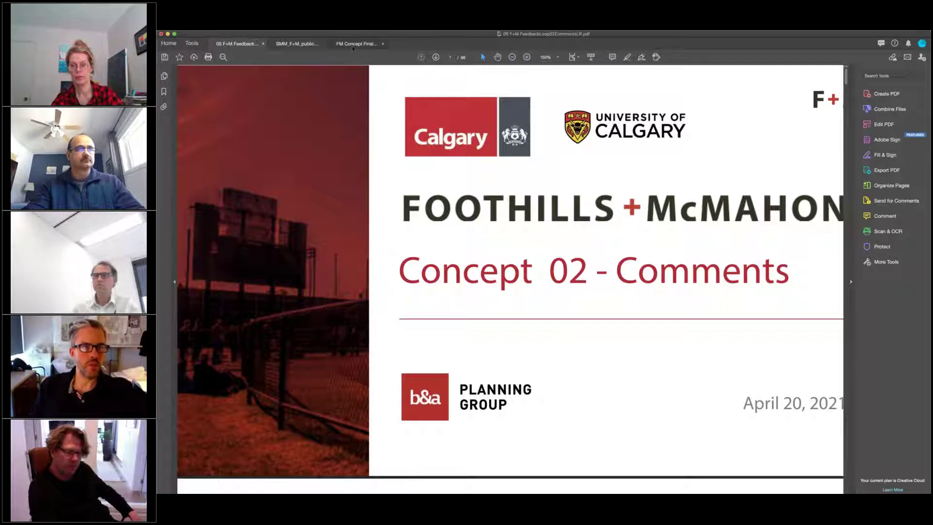
Step: Show page thumbnails, visit page 27, then jump to page 44's red-circled stadium plan
click(164, 75)
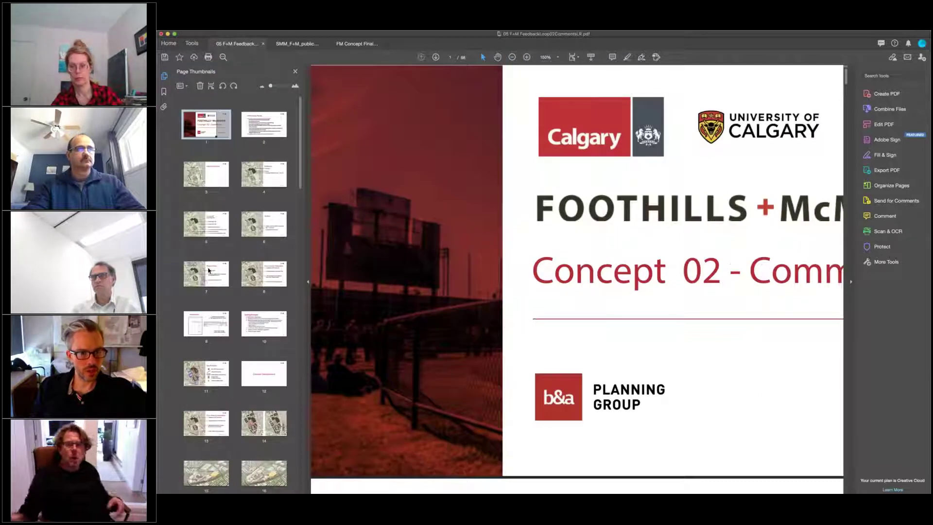
scroll(209, 272, down, 3)
scroll(209, 271, down, 3)
scroll(208, 271, down, 3)
scroll(209, 271, down, 2)
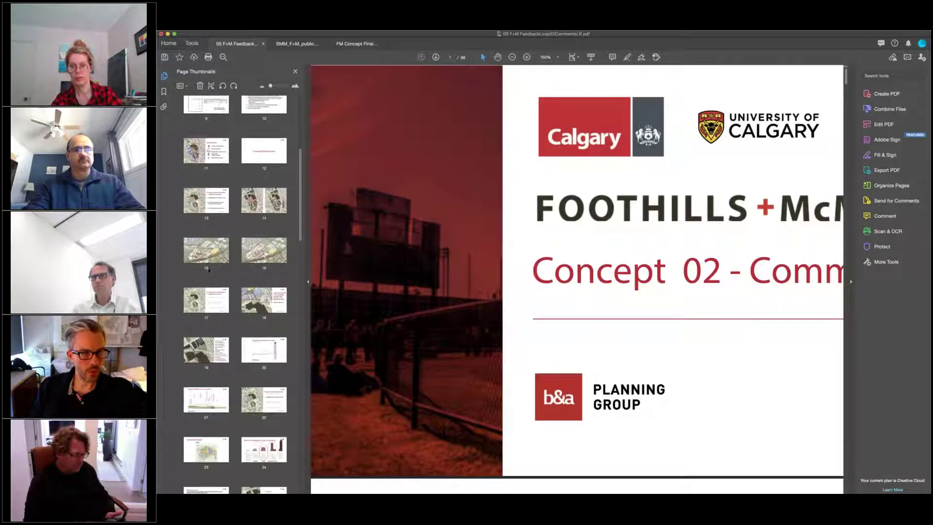
scroll(208, 270, down, 3)
scroll(207, 269, down, 3)
scroll(219, 291, down, 2)
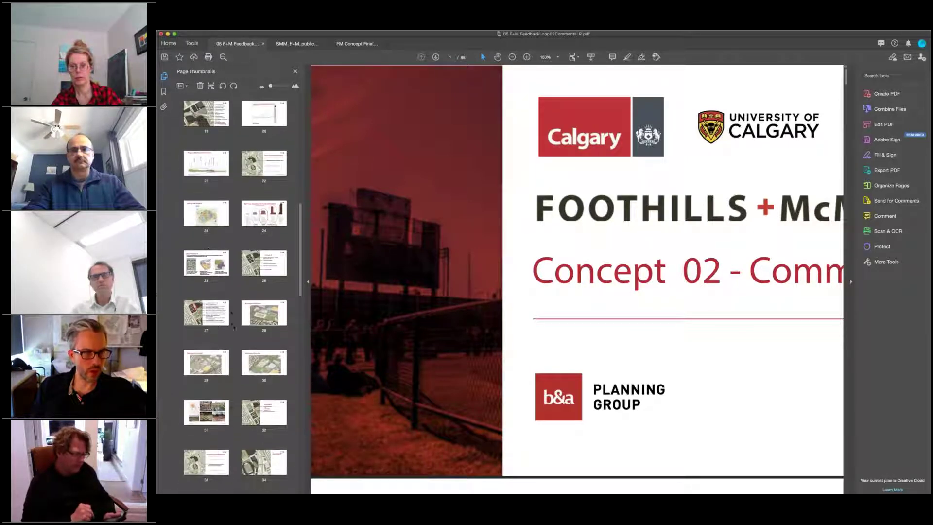
click(207, 313)
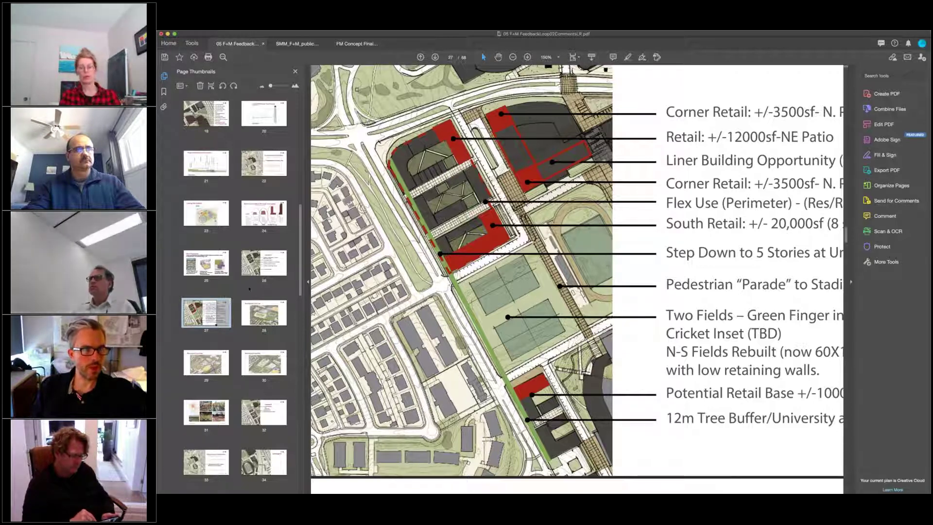
scroll(250, 285, down, 3)
scroll(250, 284, down, 3)
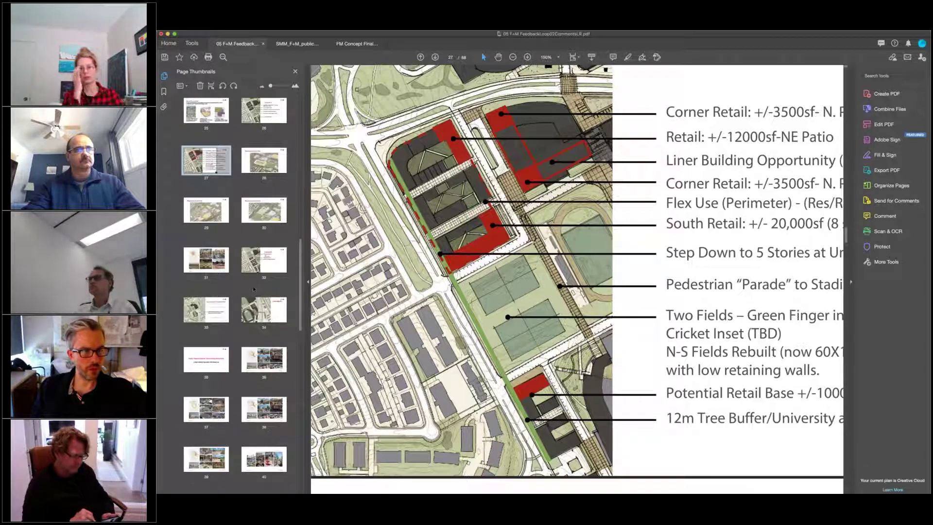
scroll(253, 287, down, 3)
scroll(253, 287, down, 3)
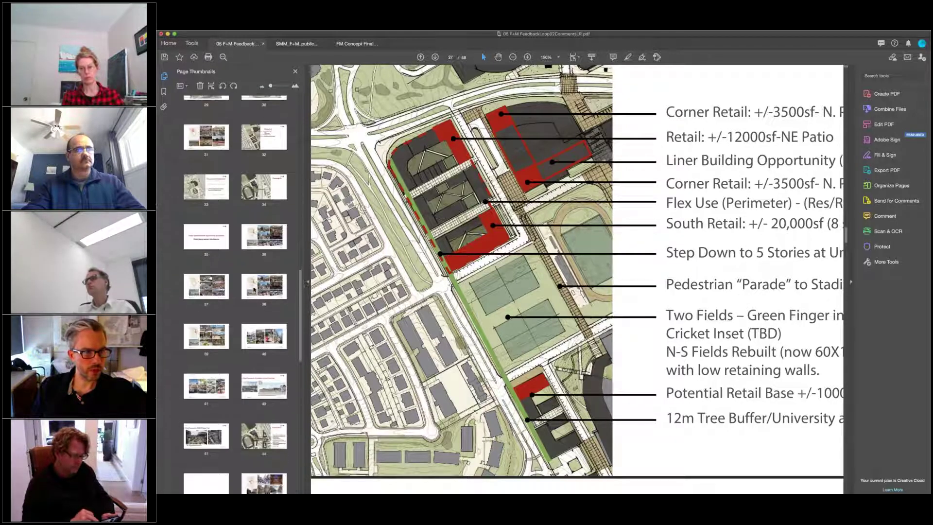
scroll(254, 287, down, 2)
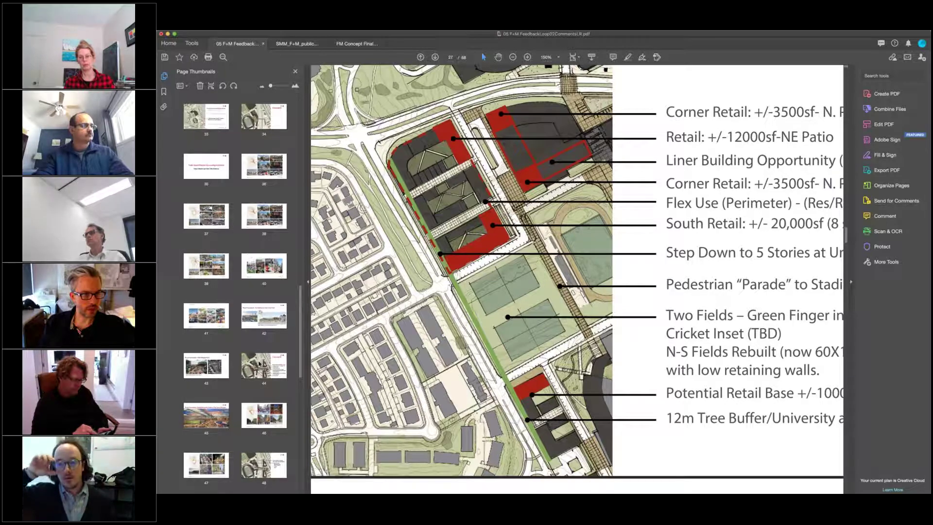
click(264, 364)
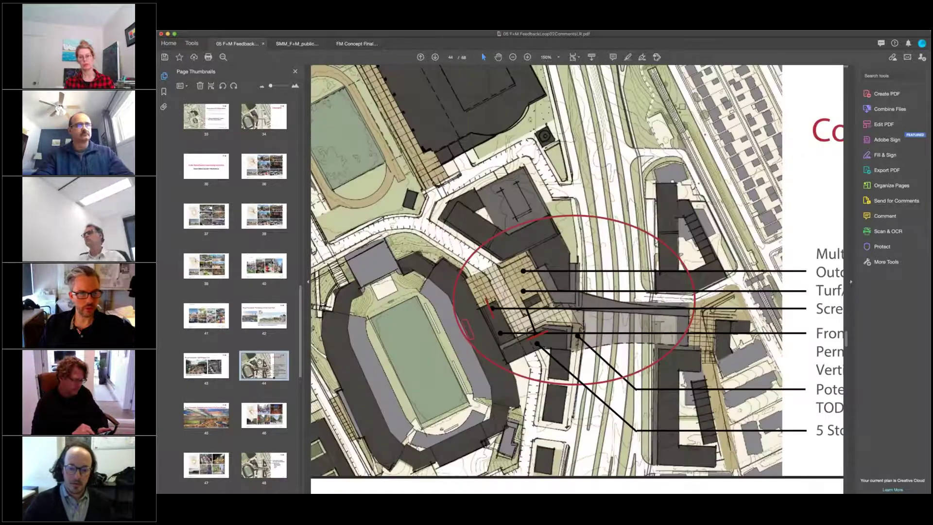
scroll(260, 416, down, 2)
scroll(259, 416, down, 2)
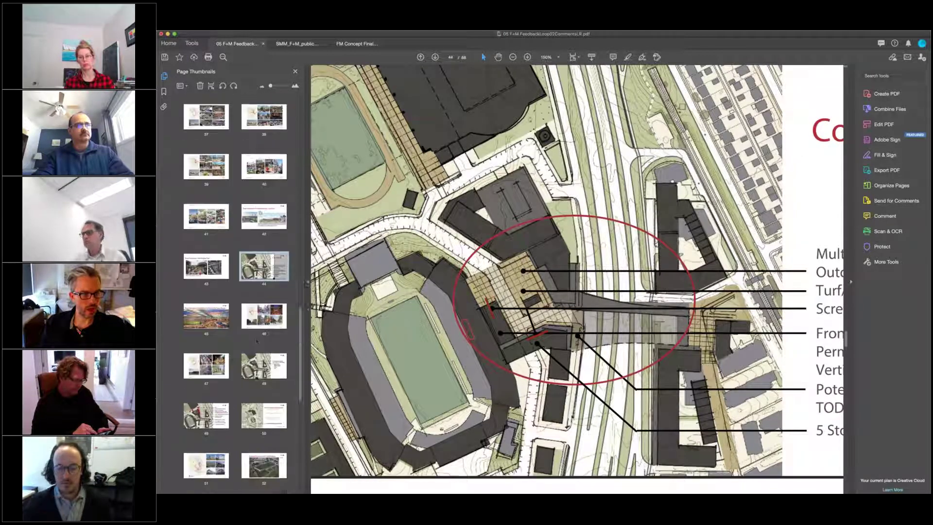
scroll(257, 339, down, 1)
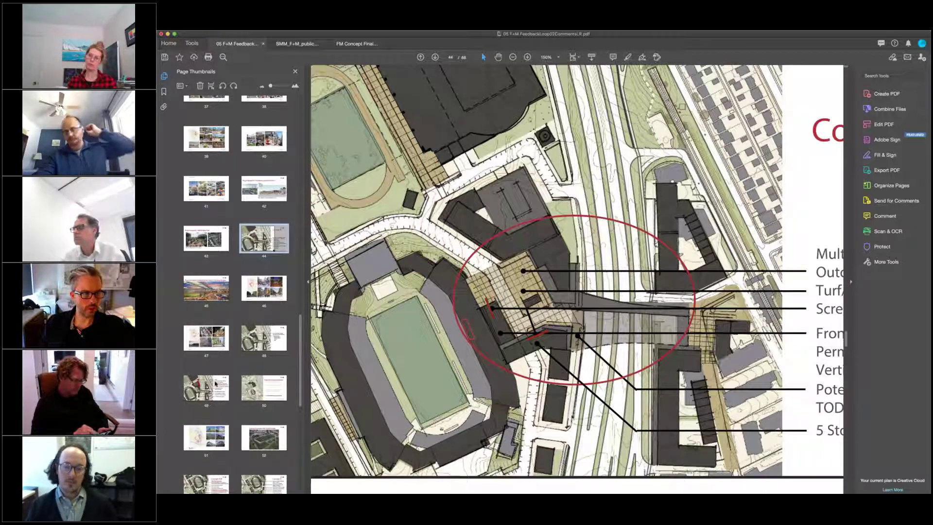
scroll(216, 383, down, 2)
scroll(217, 383, down, 1)
scroll(216, 383, down, 2)
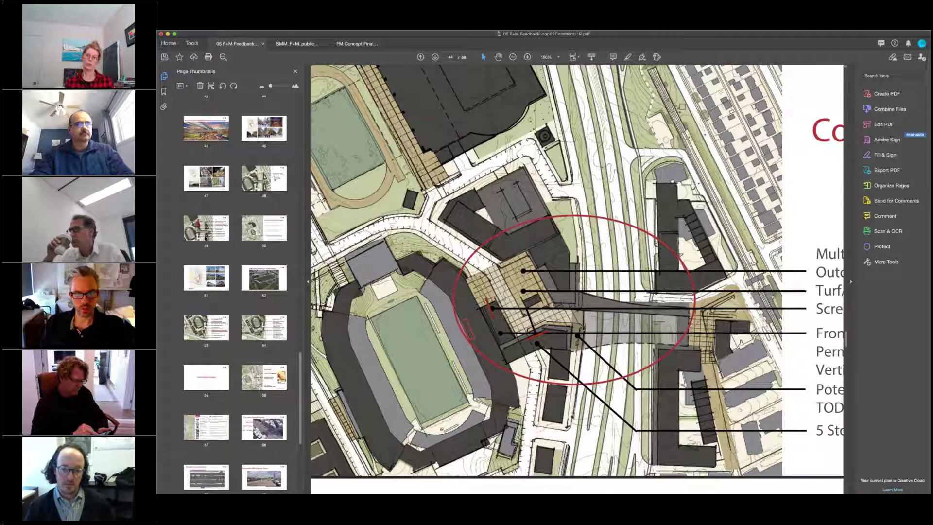
click(206, 229)
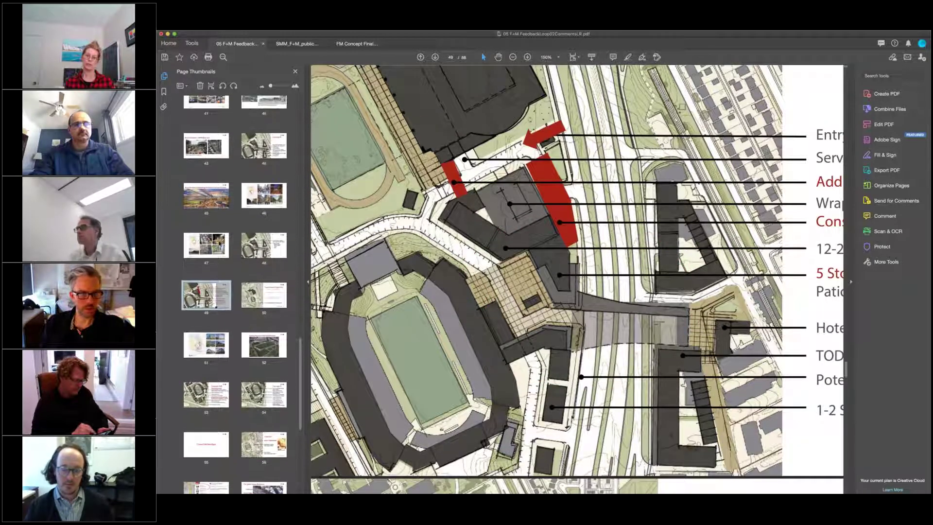
click(264, 295)
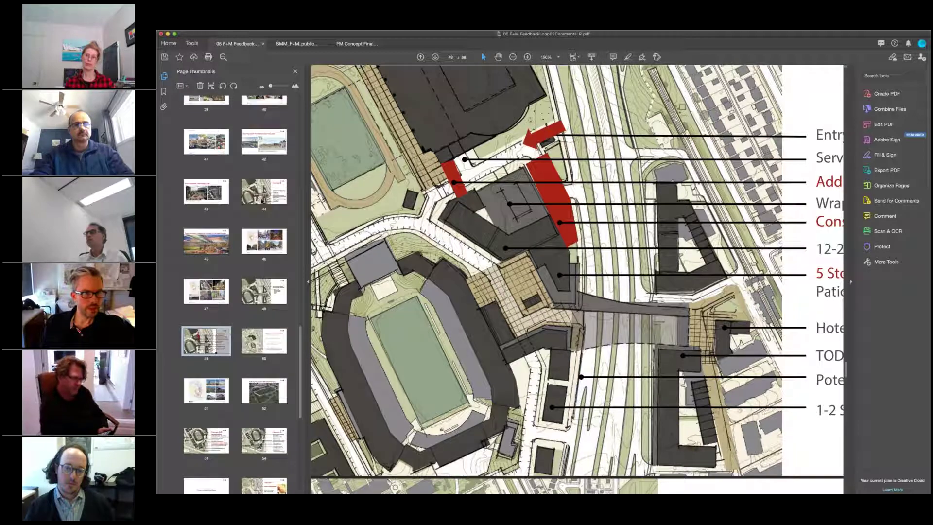
scroll(259, 198, up, 6)
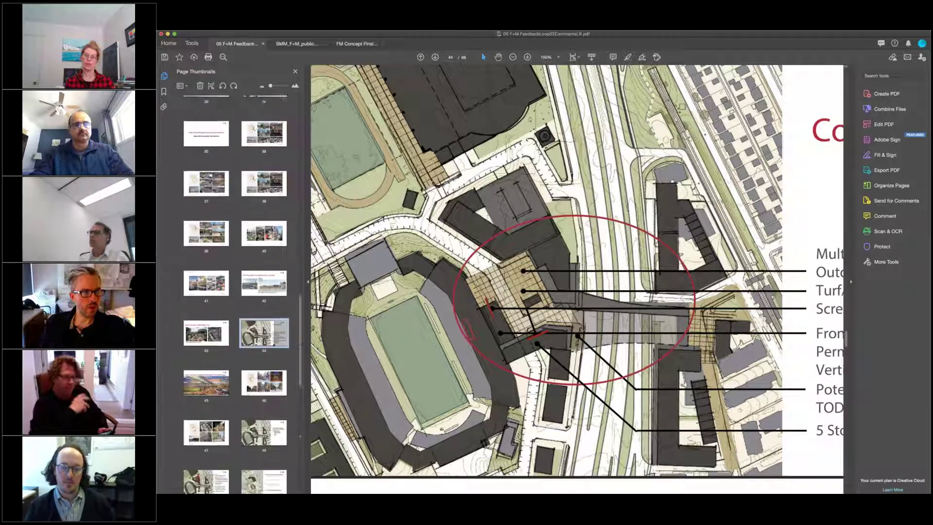
scroll(258, 218, up, 5)
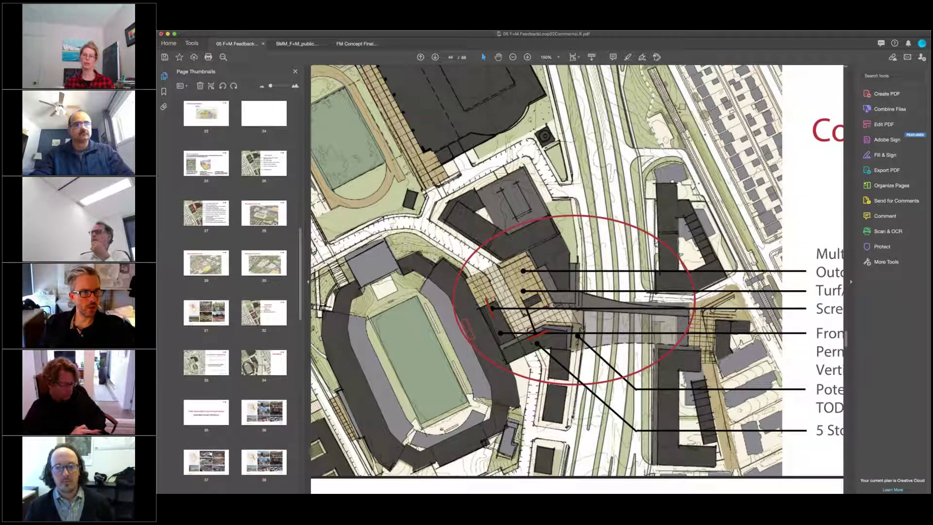
scroll(259, 218, up, 3)
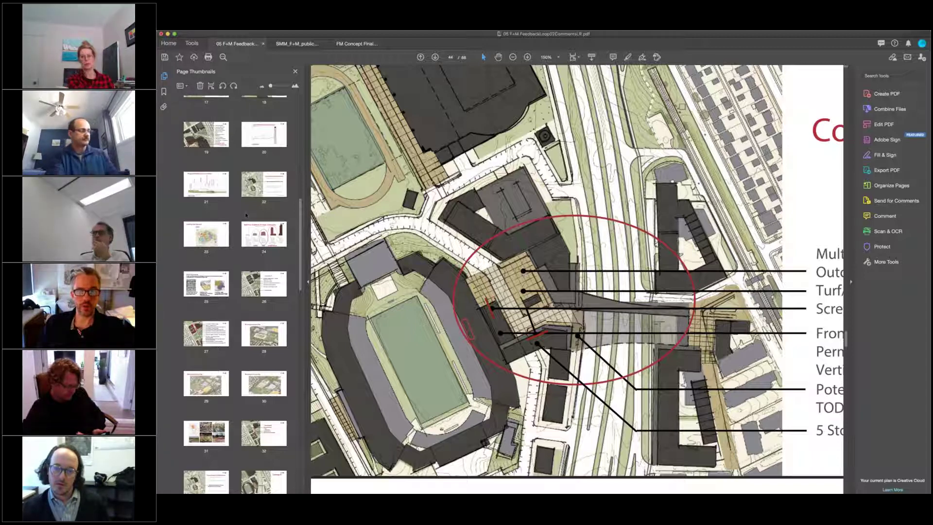
scroll(194, 215, up, 3)
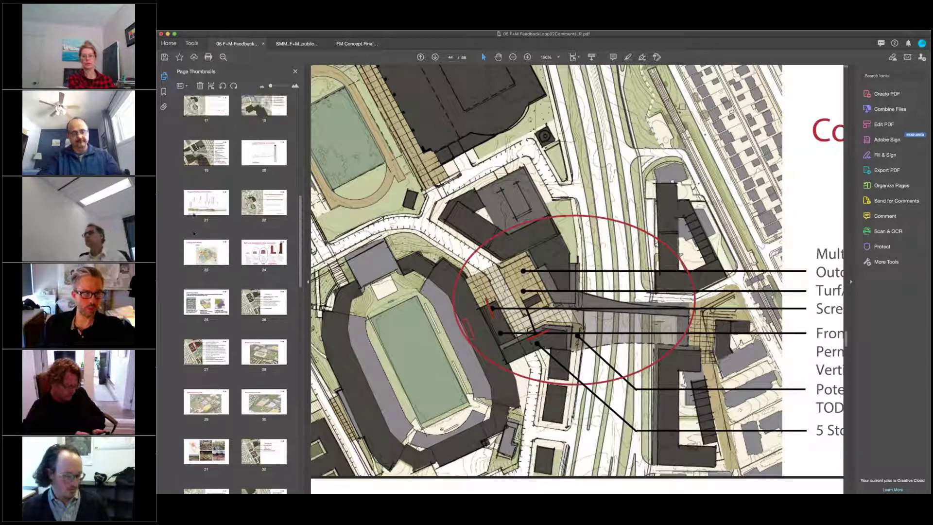
scroll(193, 214, up, 2)
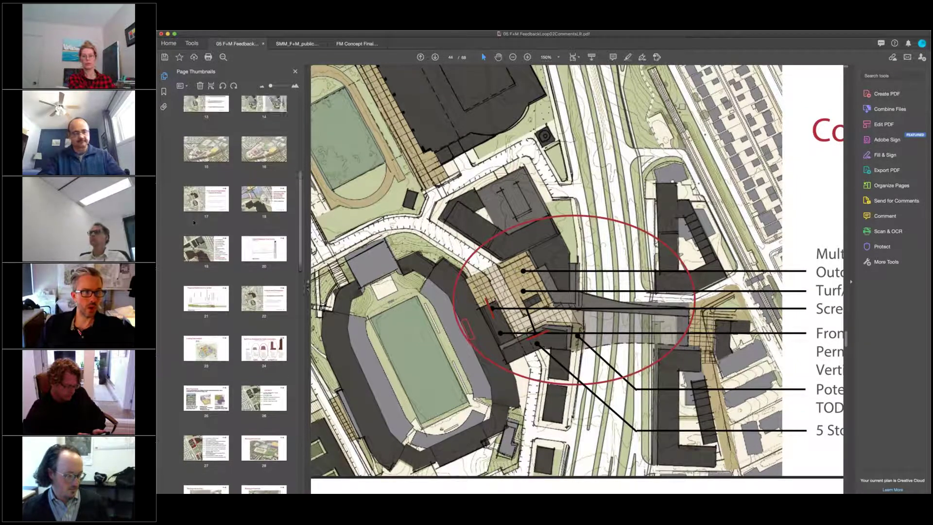
scroll(194, 214, down, 1)
scroll(193, 212, down, 1)
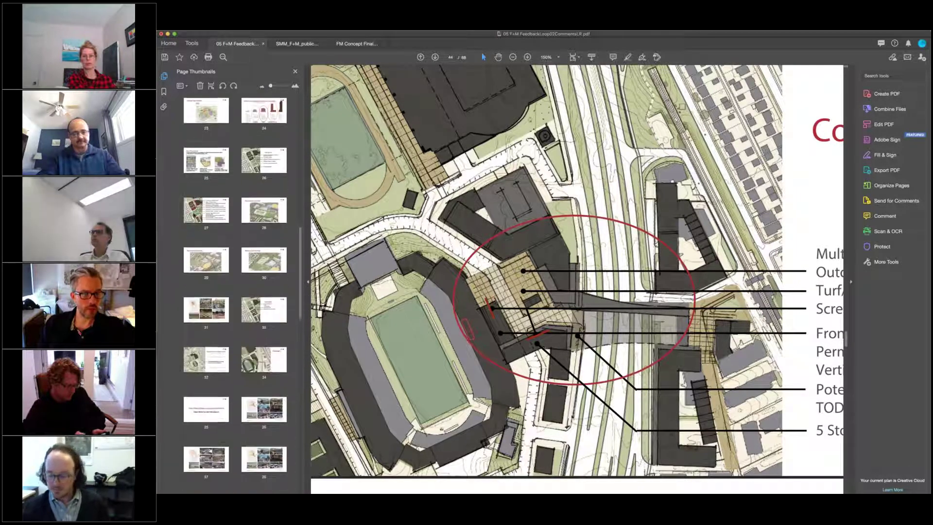
scroll(203, 184, down, 1)
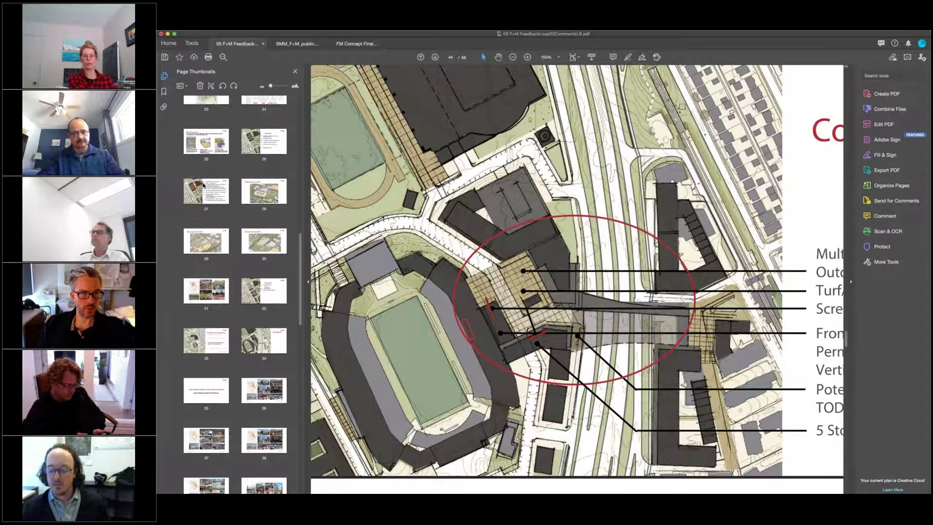
Step: Return to page 27's retail and fields site plan, hiding then reshowing the page thumbnails
click(206, 191)
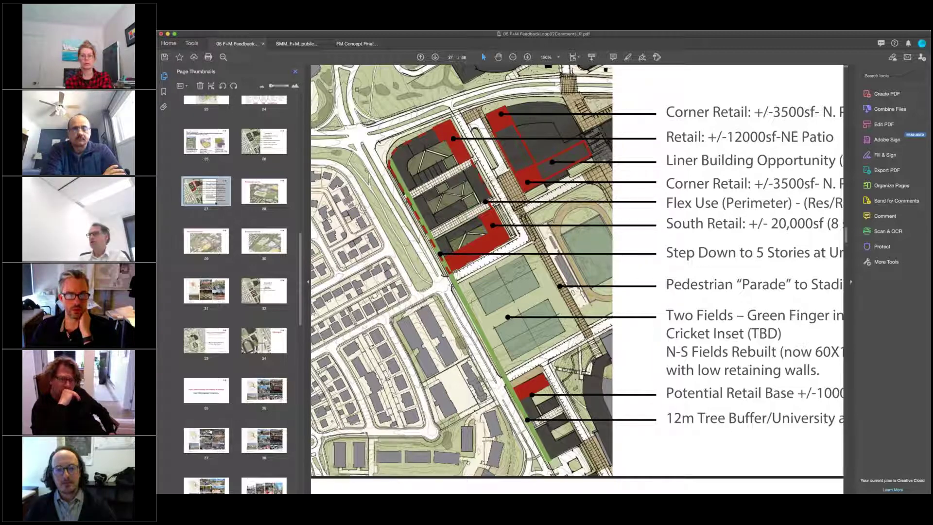
key(F4)
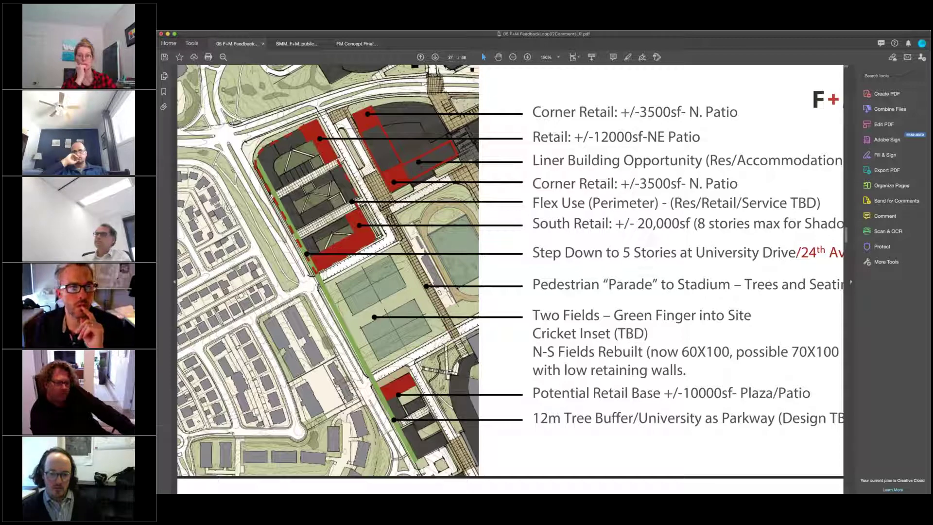
click(164, 75)
scroll(272, 322, down, 2)
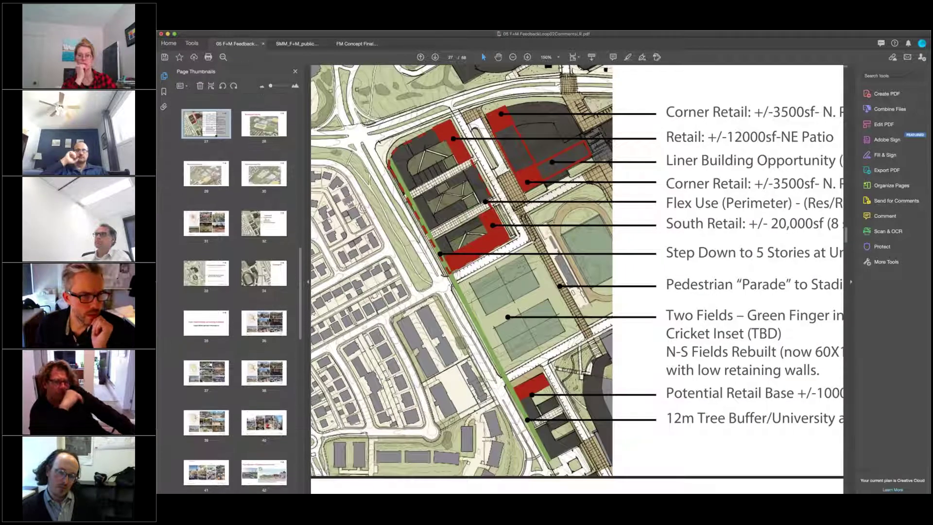
scroll(270, 290, down, 8)
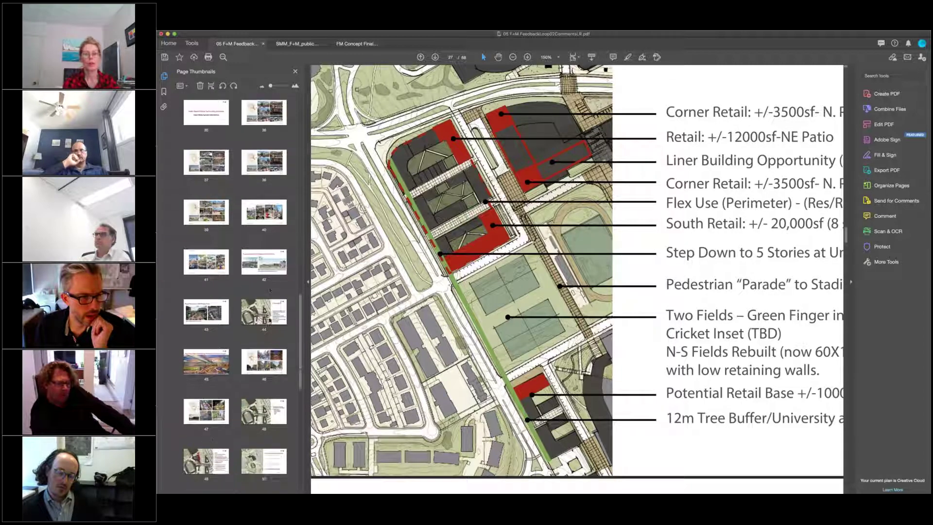
scroll(270, 290, down, 6)
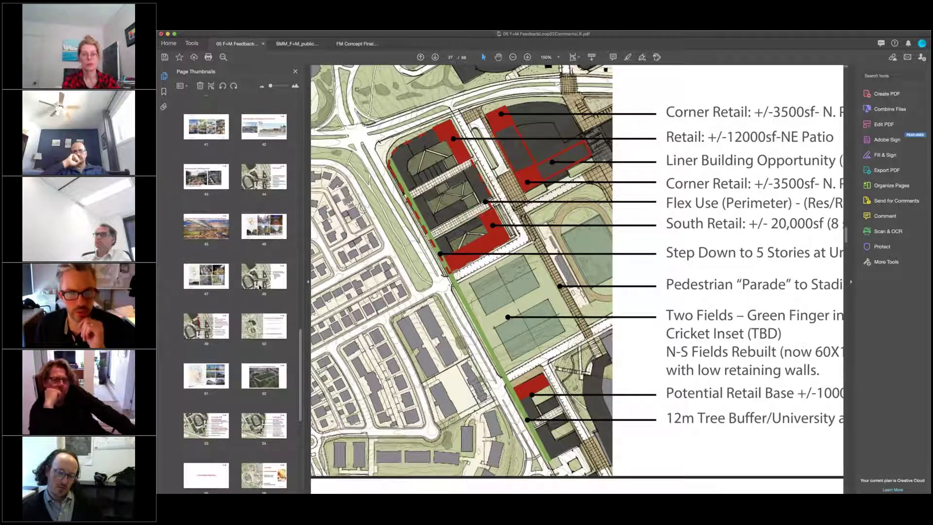
Step: Jump to page 48, the stadium district plan with service and tailgating callouts
click(264, 277)
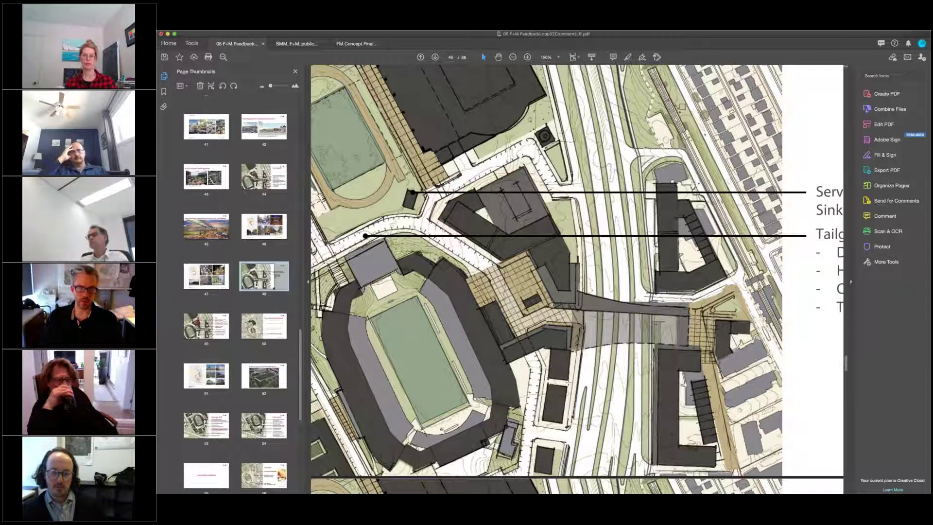
scroll(575, 277, down, 1)
scroll(576, 277, down, 1)
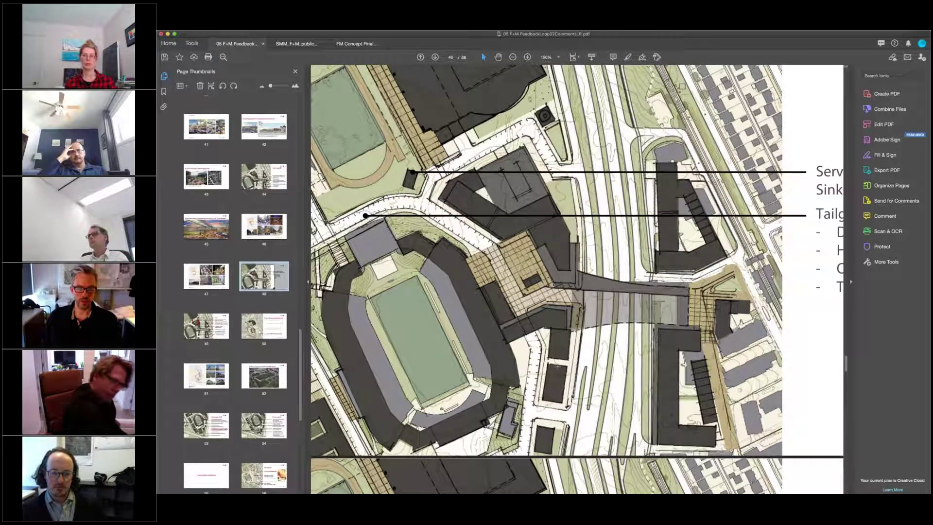
scroll(576, 278, up, 1)
scroll(575, 277, up, 1)
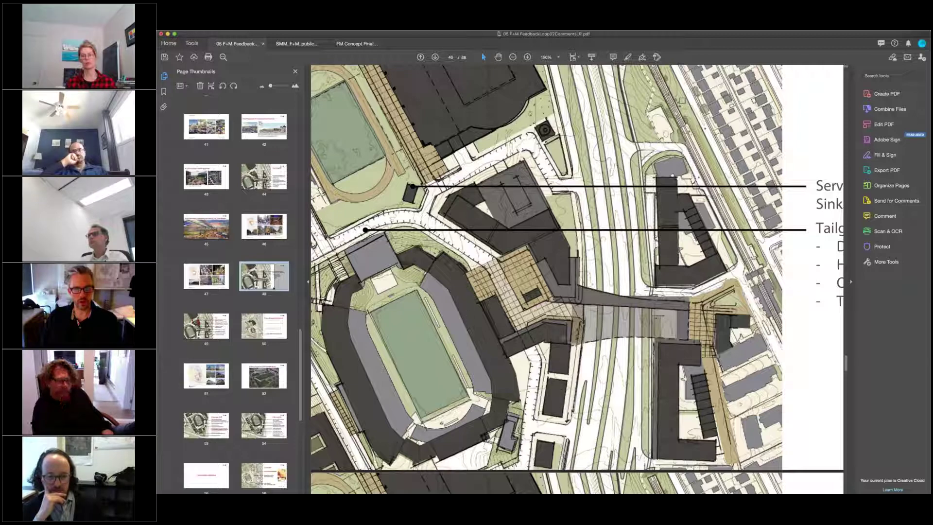
scroll(577, 278, down, 1)
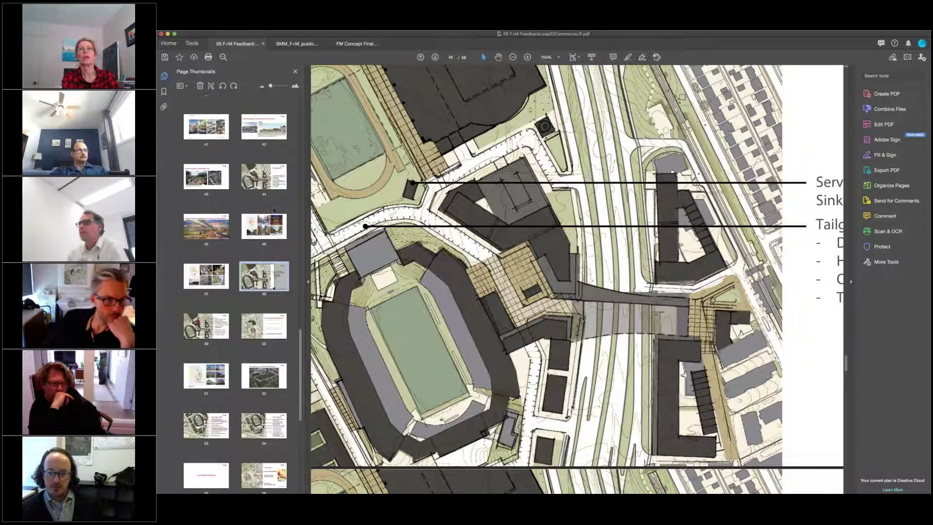
scroll(263, 277, down, 2)
scroll(273, 208, down, 5)
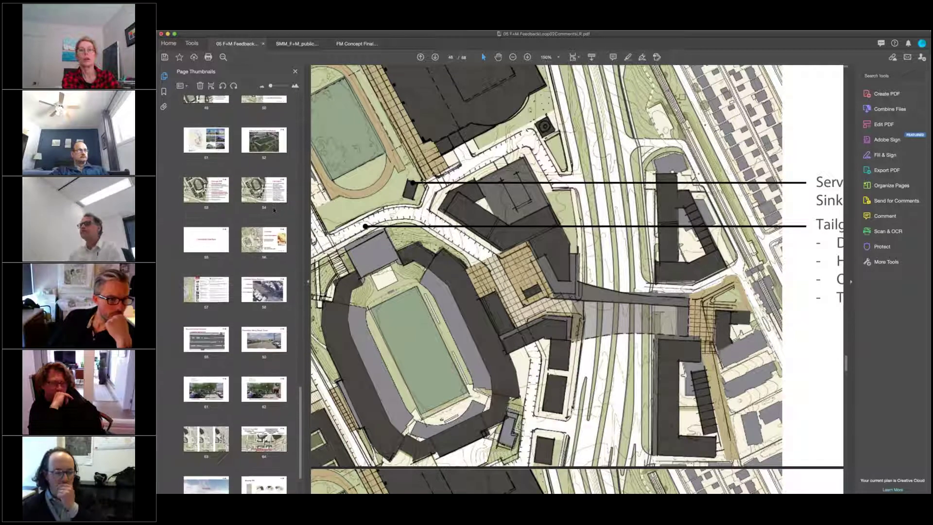
scroll(273, 208, down, 3)
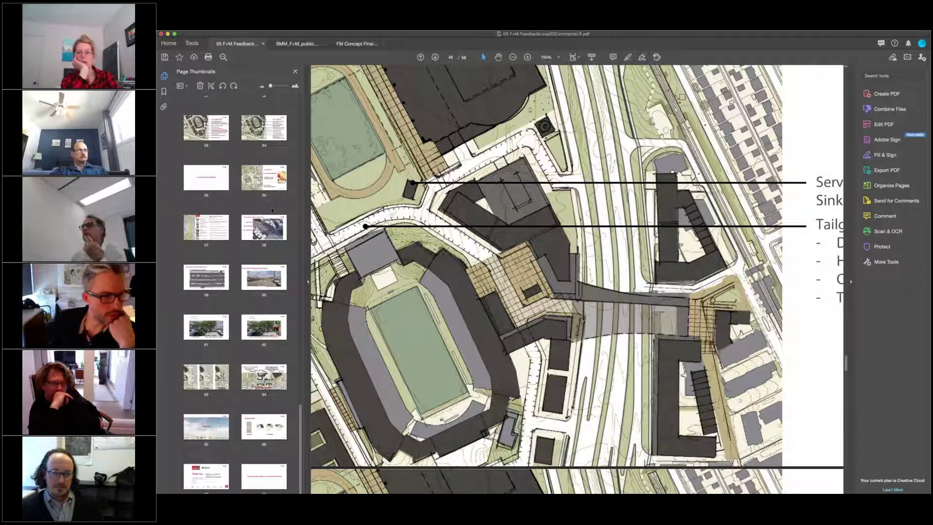
scroll(272, 210, down, 1)
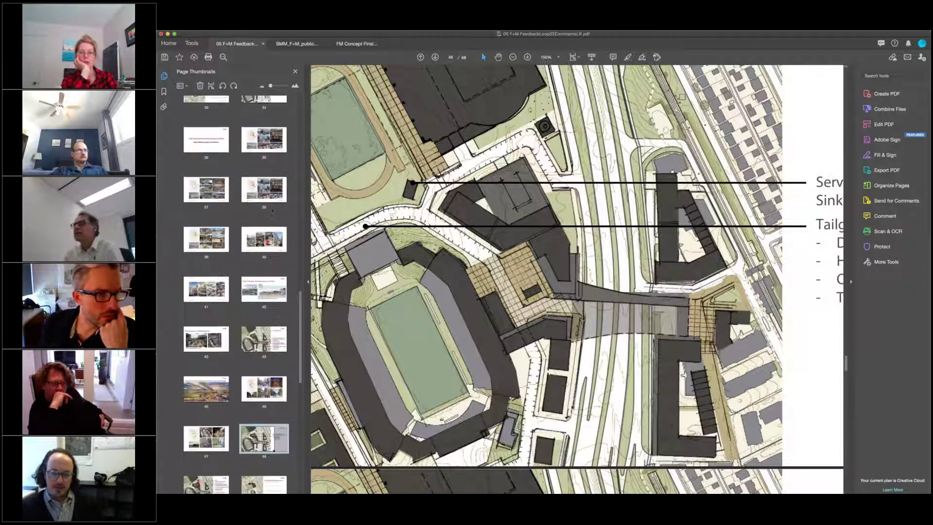
scroll(272, 210, up, 5)
scroll(272, 210, up, 8)
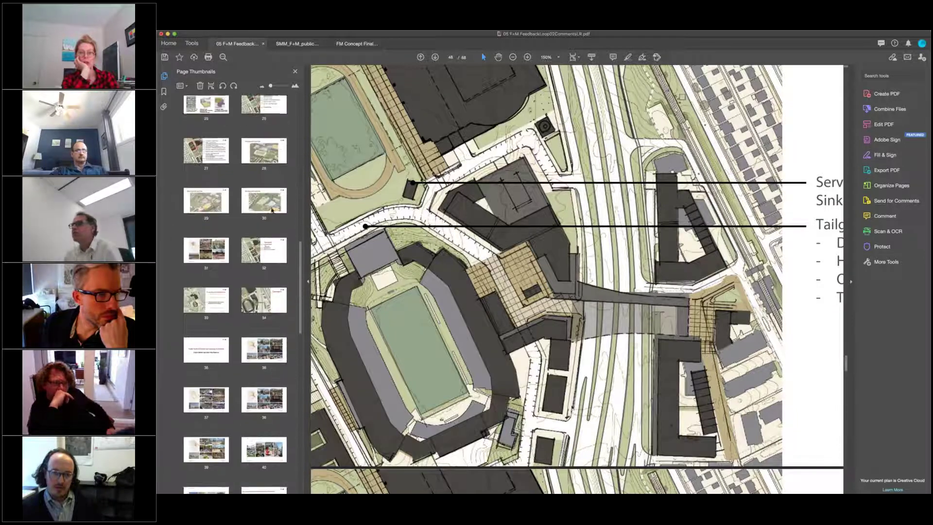
Step: View page 30, then page 29's hand-annotated massing sketch, then switch to the FM Concept Final Charrette PDF
click(264, 152)
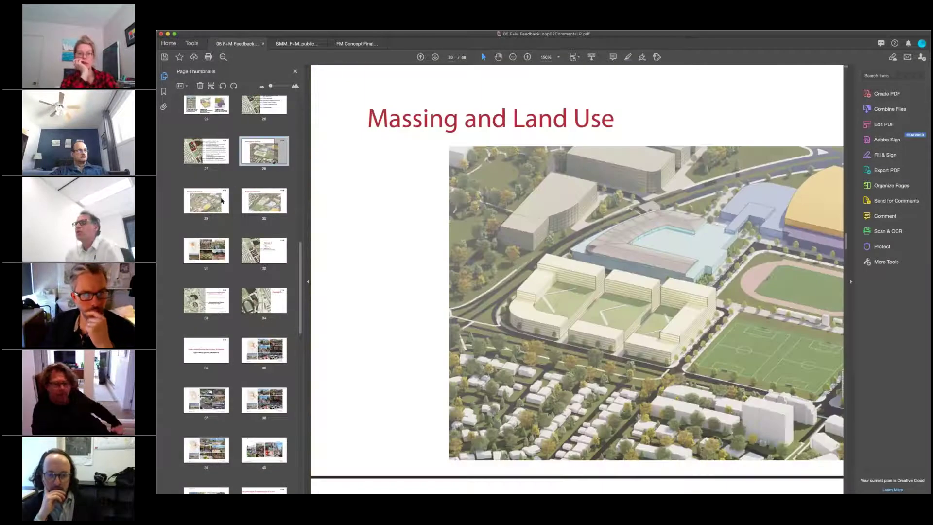
click(206, 201)
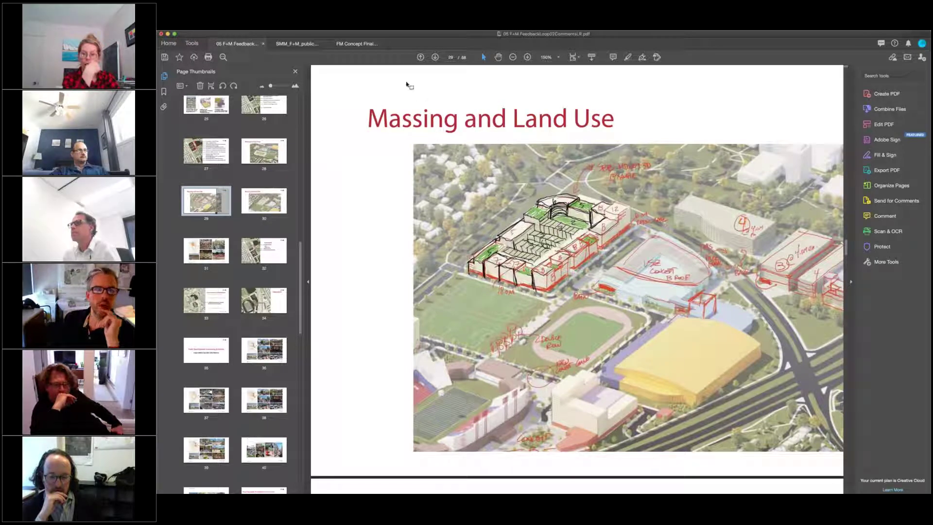
click(356, 42)
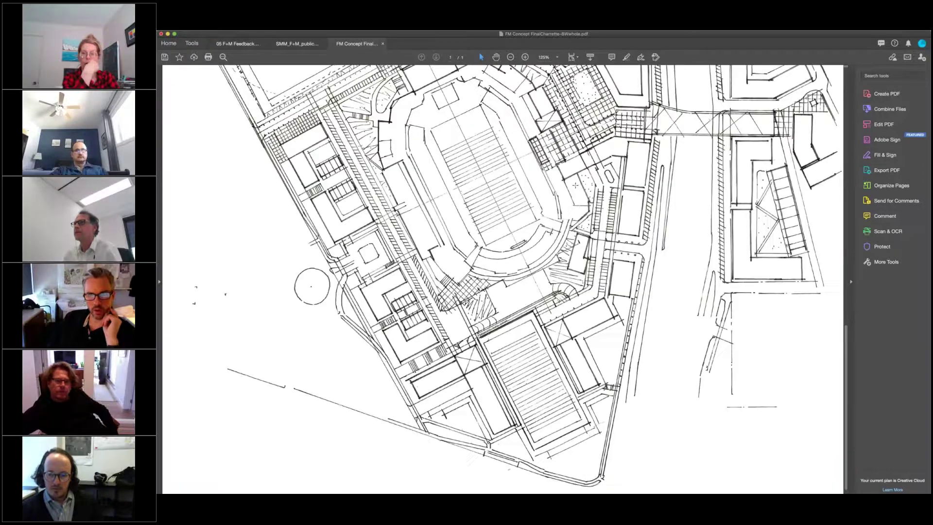
scroll(576, 186, up, 3)
scroll(576, 186, up, 3)
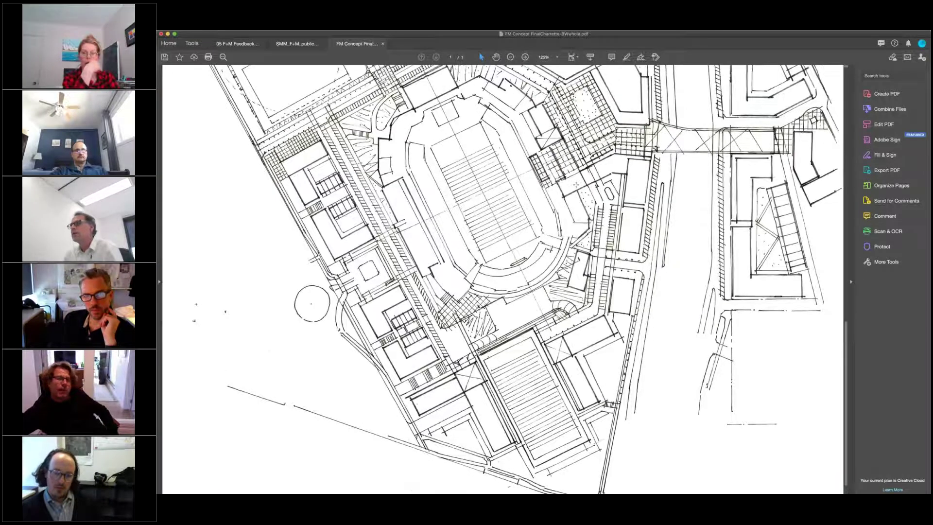
scroll(576, 186, up, 5)
scroll(503, 277, up, 4)
scroll(504, 277, up, 2)
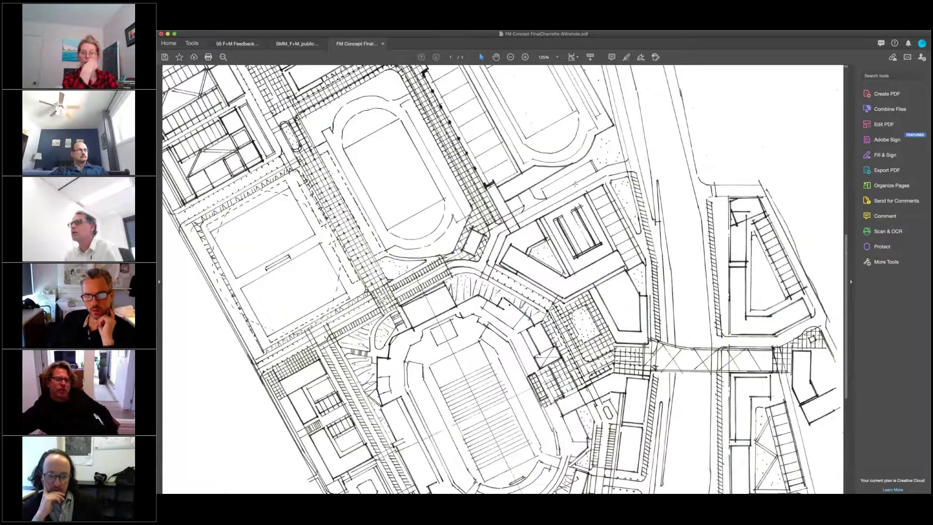
scroll(576, 186, up, 1)
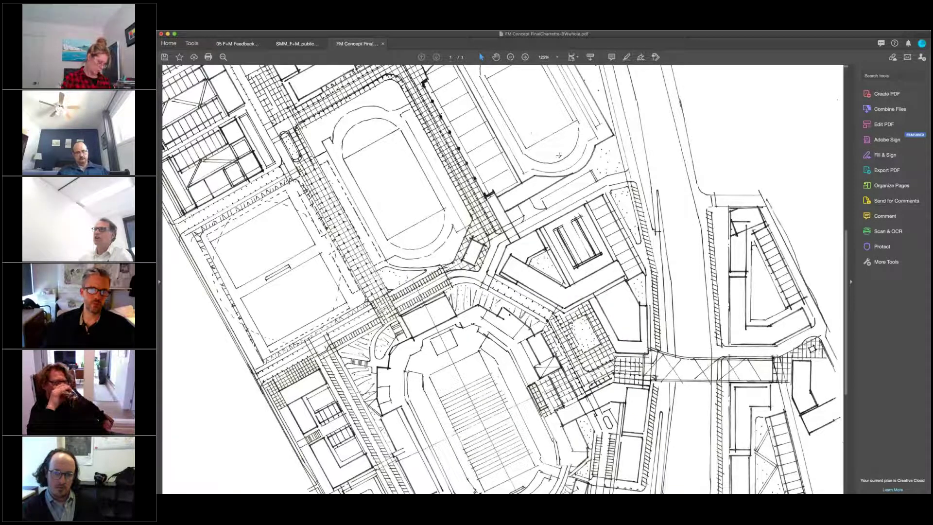
scroll(503, 278, up, 4)
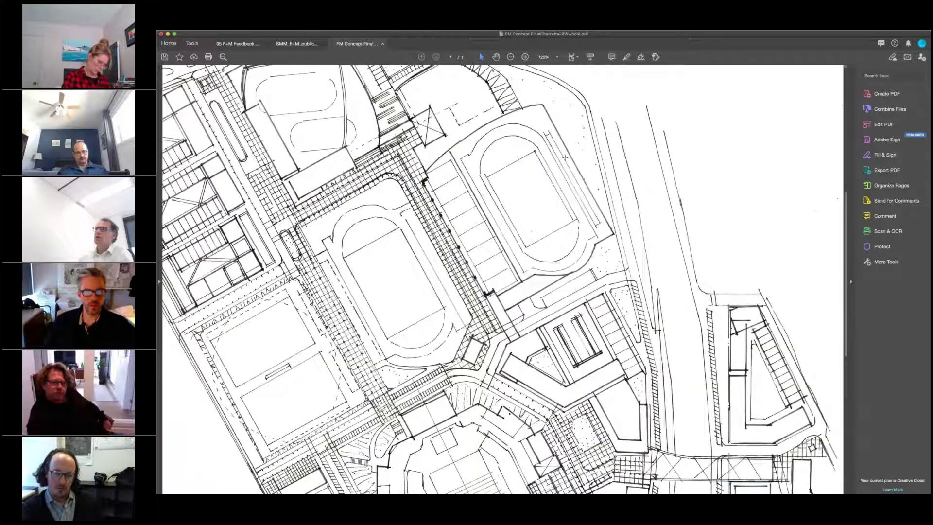
scroll(503, 277, up, 3)
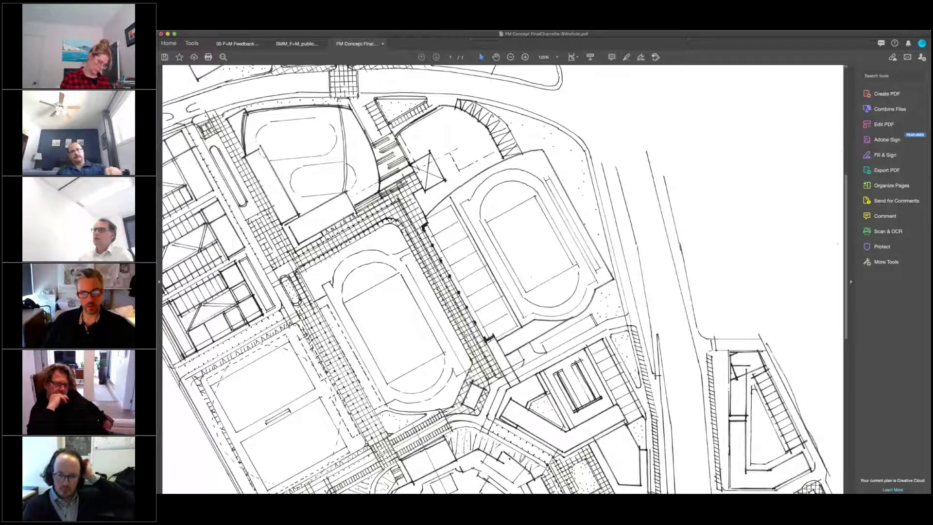
scroll(503, 277, down, 3)
scroll(503, 277, down, 1)
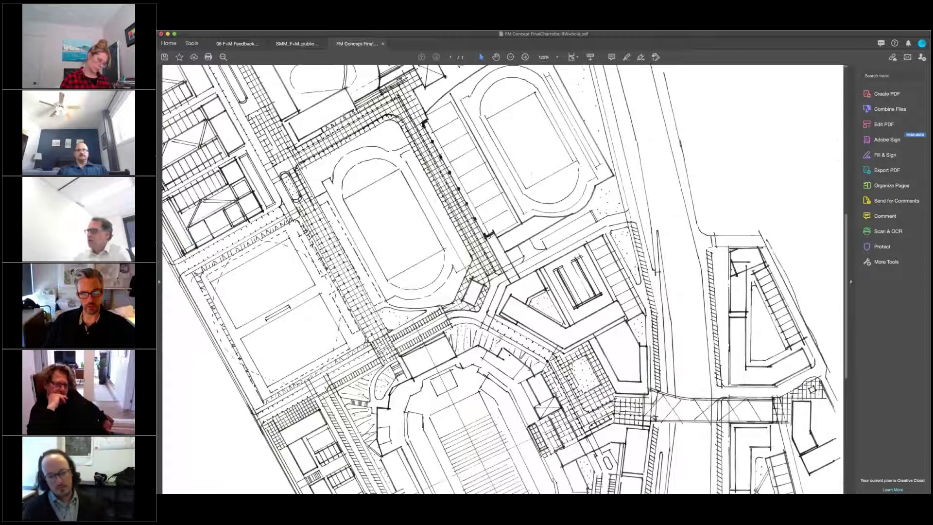
scroll(503, 277, down, 1)
scroll(504, 277, down, 1)
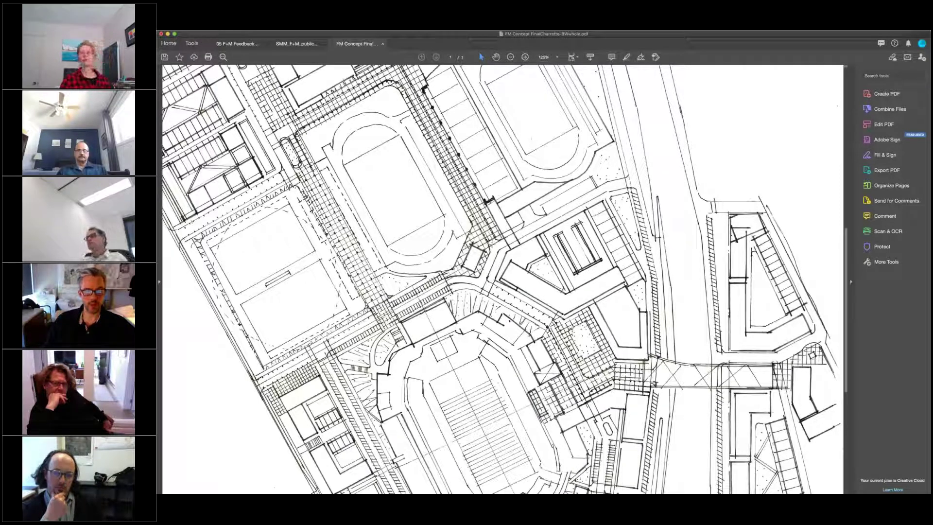
scroll(503, 277, up, 2)
scroll(503, 277, up, 3)
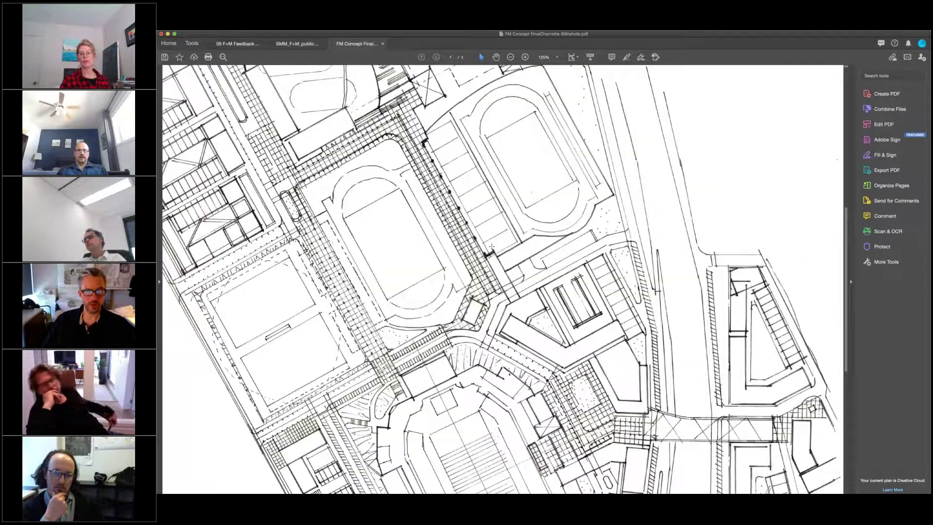
scroll(503, 277, up, 2)
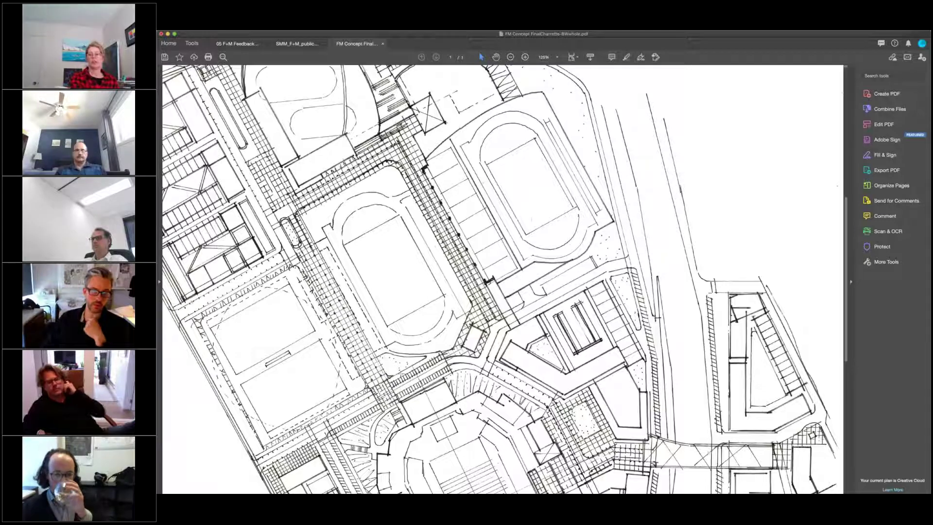
scroll(502, 277, down, 2)
scroll(501, 277, down, 3)
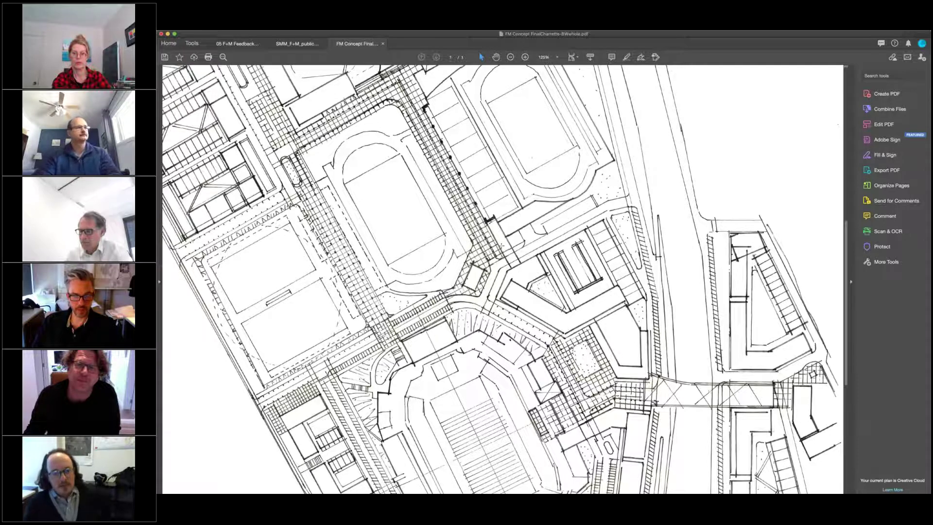
scroll(503, 277, up, 3)
scroll(503, 277, up, 3)
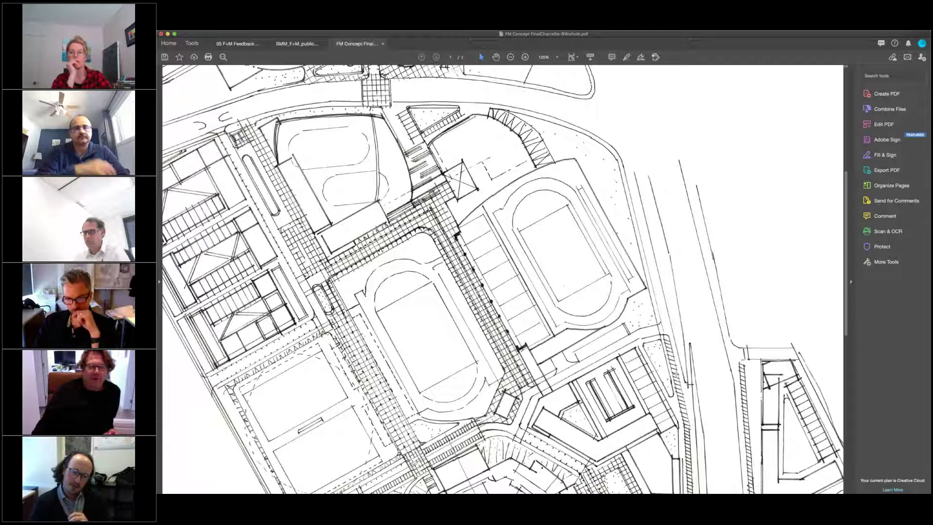
scroll(503, 278, down, 1)
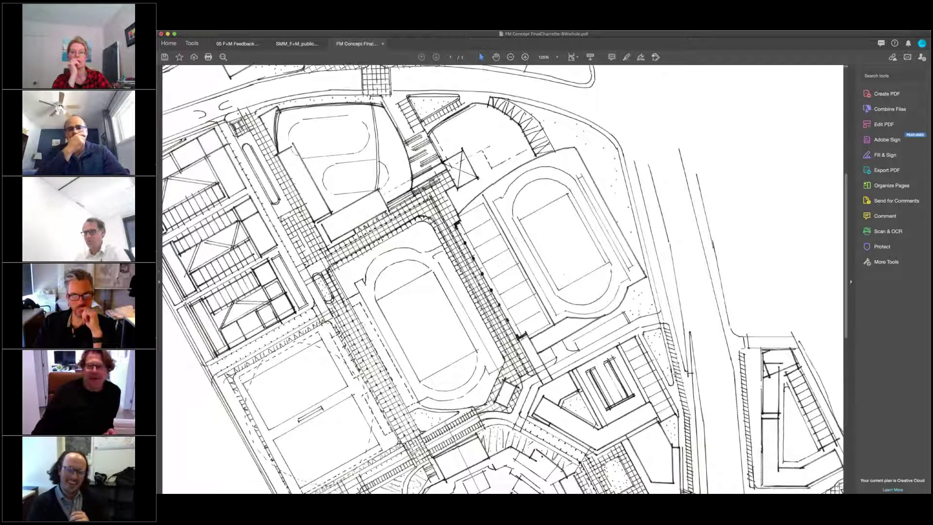
scroll(503, 278, down, 3)
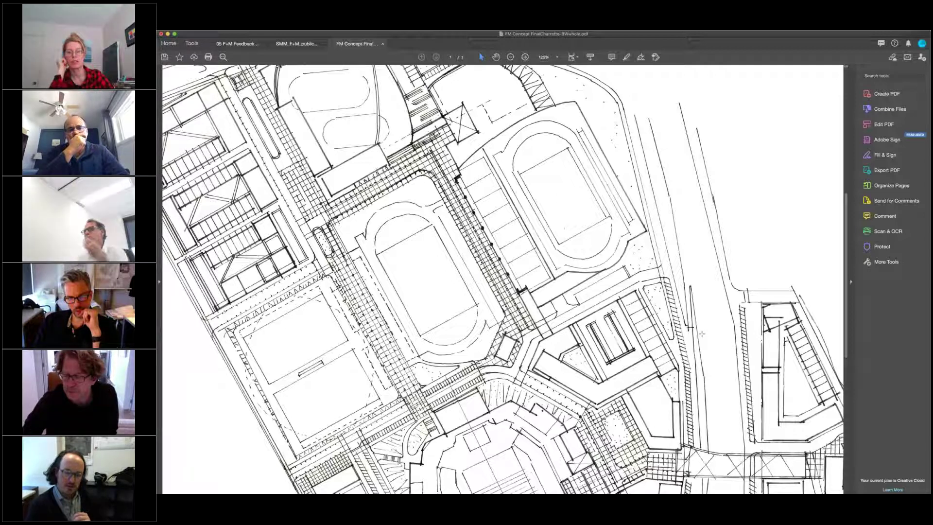
scroll(503, 277, down, 1)
scroll(702, 334, down, 3)
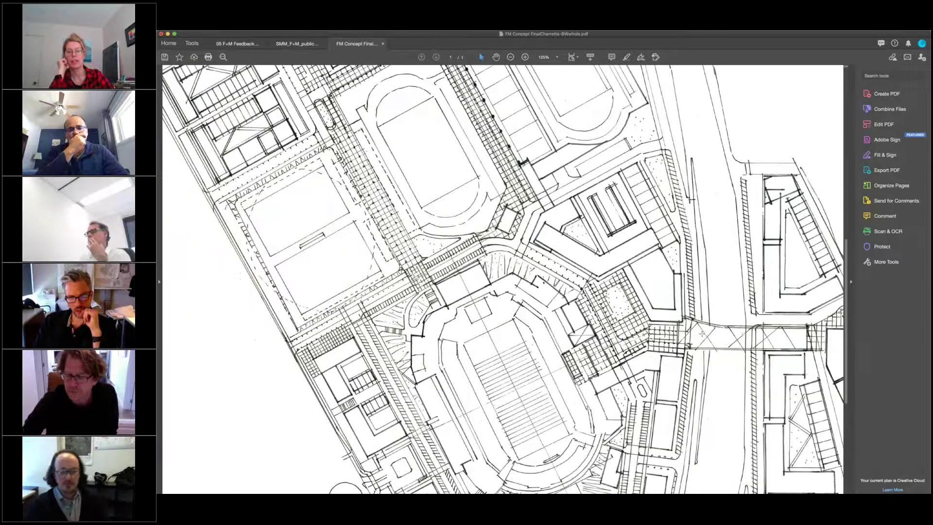
scroll(702, 334, down, 3)
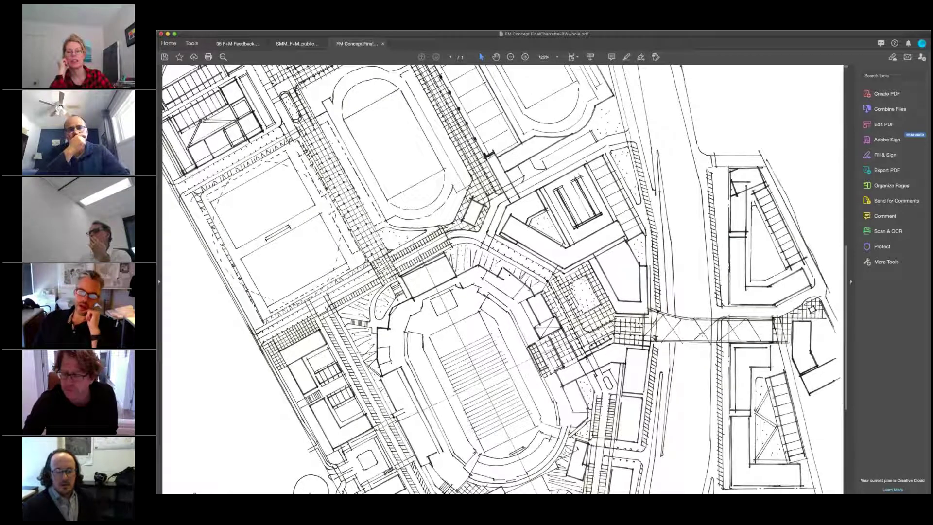
scroll(701, 334, down, 3)
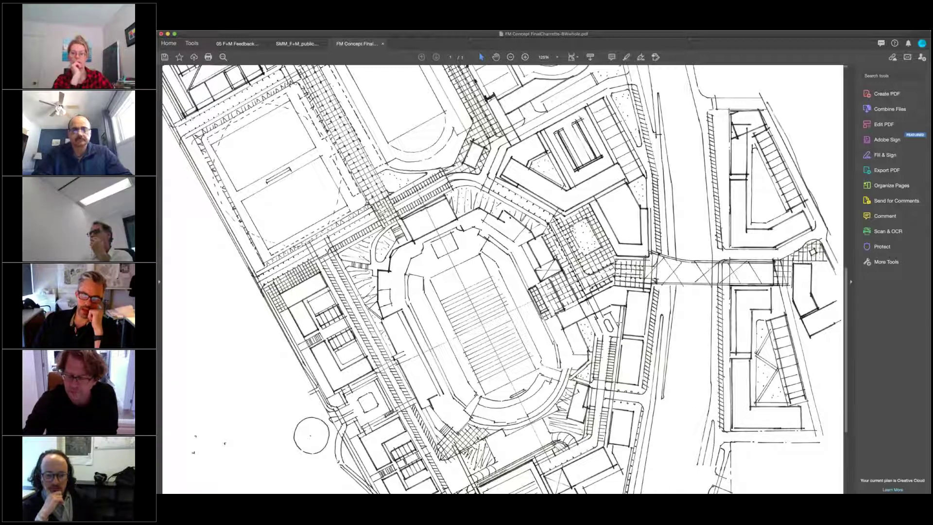
scroll(503, 277, up, 3)
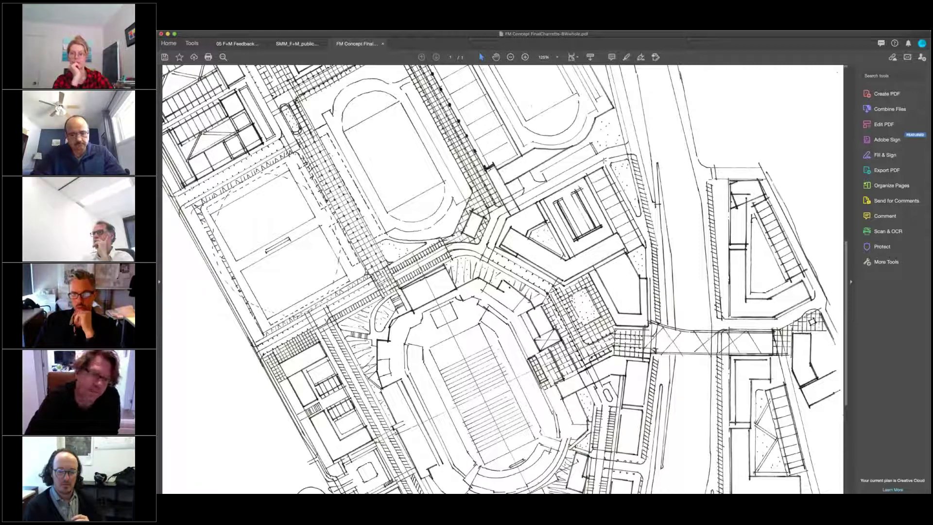
scroll(502, 277, down, 1)
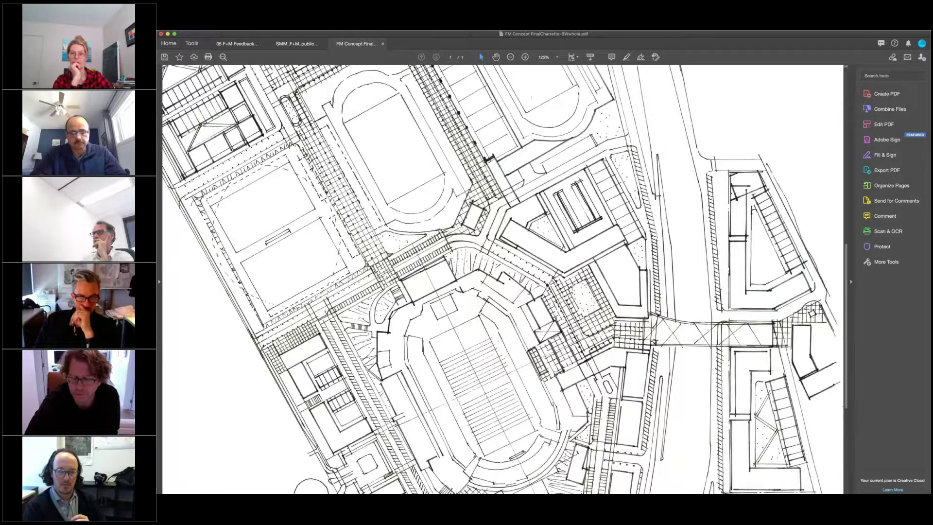
scroll(501, 277, down, 3)
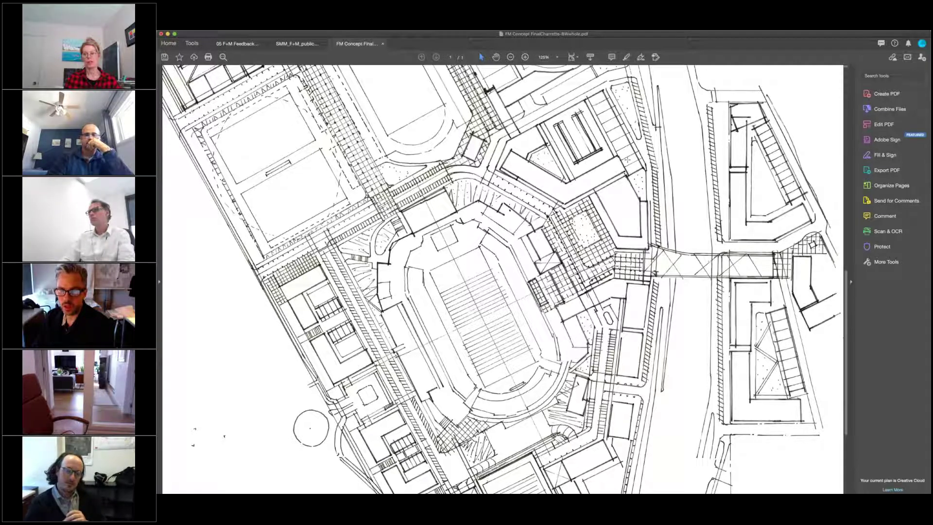
scroll(503, 277, down, 1)
scroll(503, 278, down, 1)
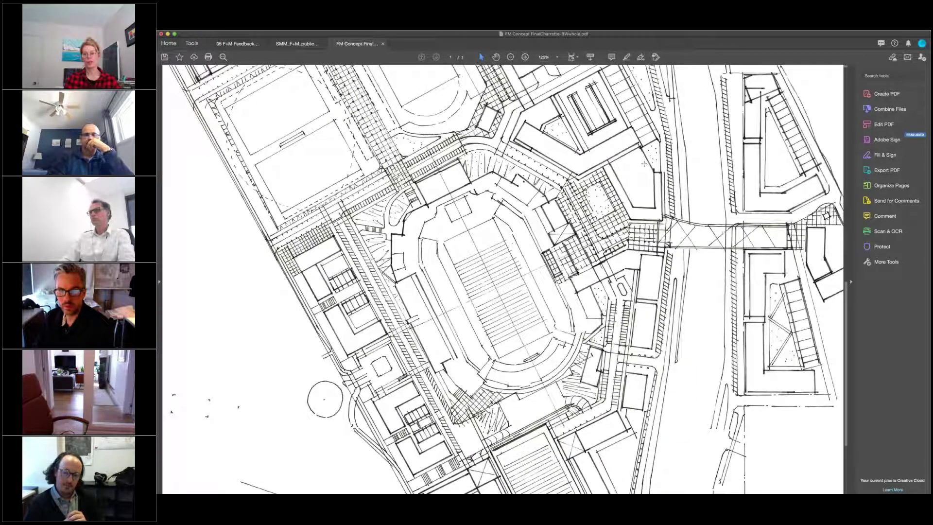
scroll(503, 277, up, 1)
key(super+a)
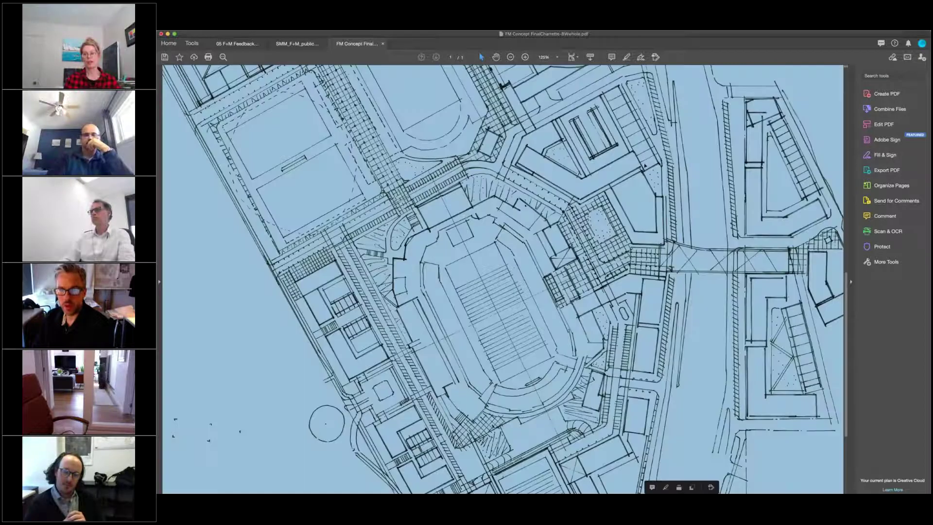
key(Escape)
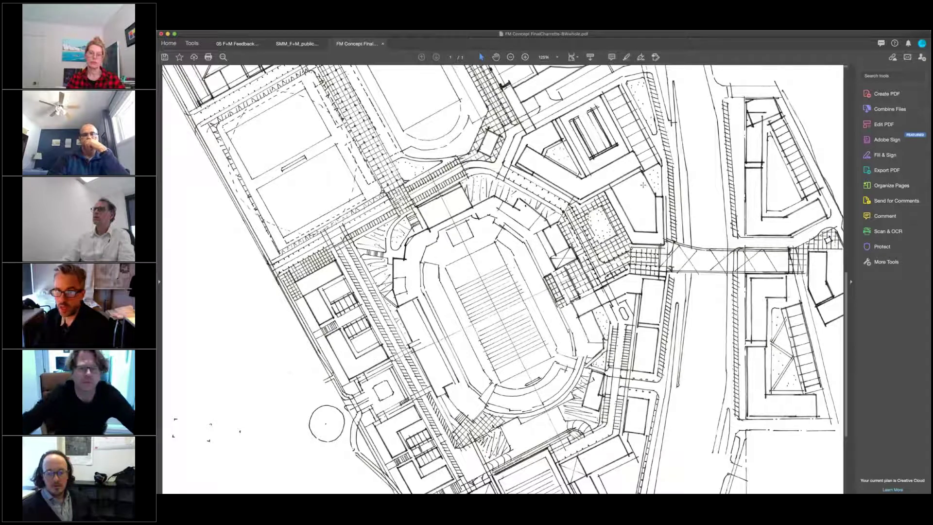
scroll(643, 185, down, 1)
scroll(643, 185, up, 1)
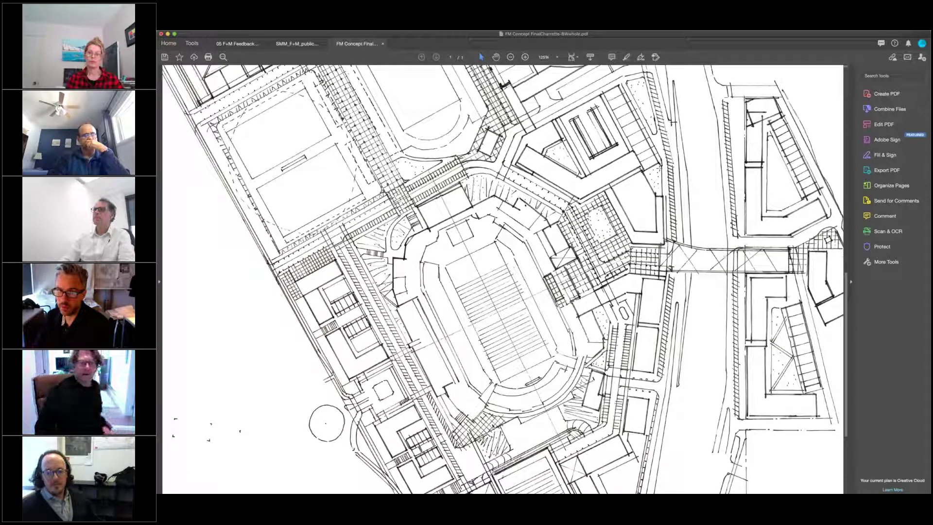
scroll(503, 277, down, 2)
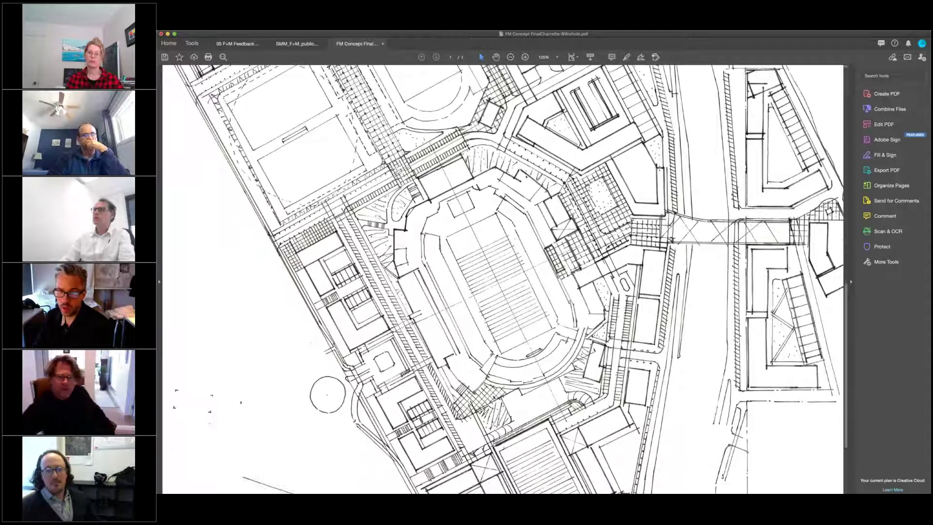
scroll(503, 277, down, 4)
scroll(504, 277, down, 1)
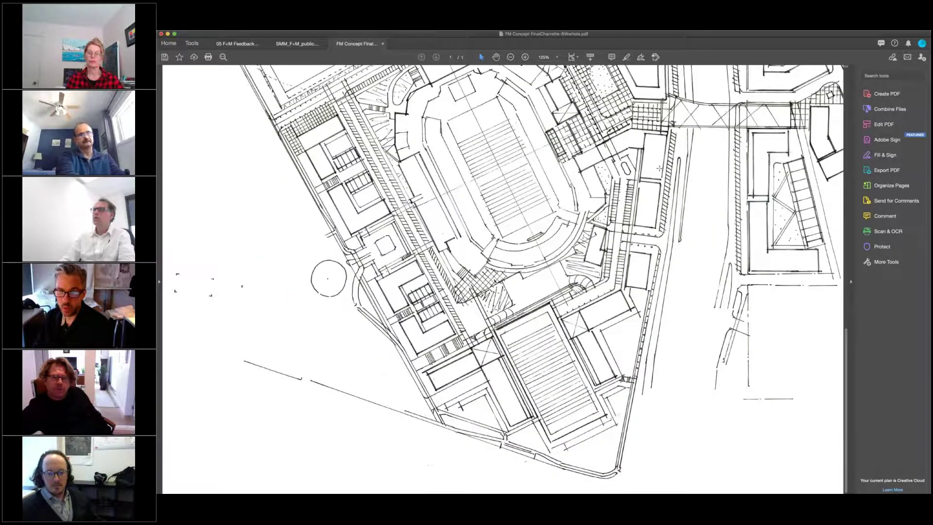
scroll(503, 277, down, 1)
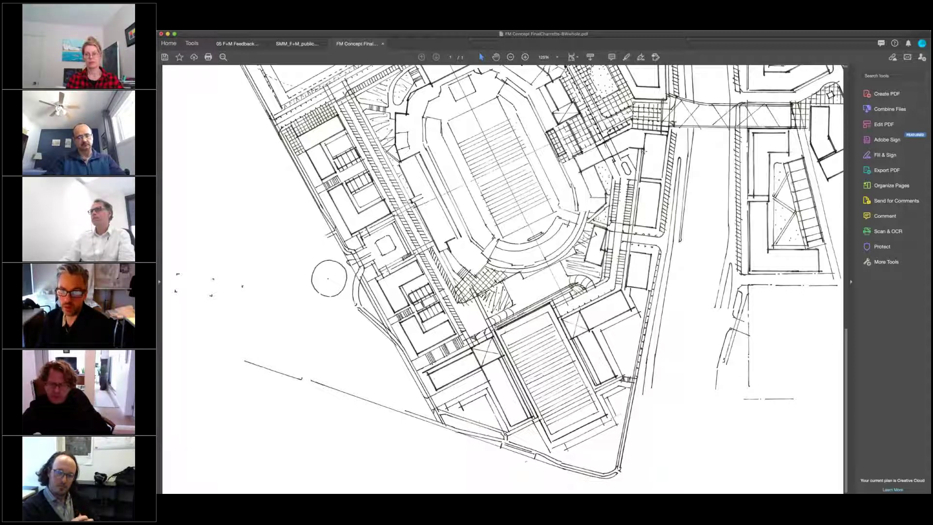
scroll(511, 277, up, 2)
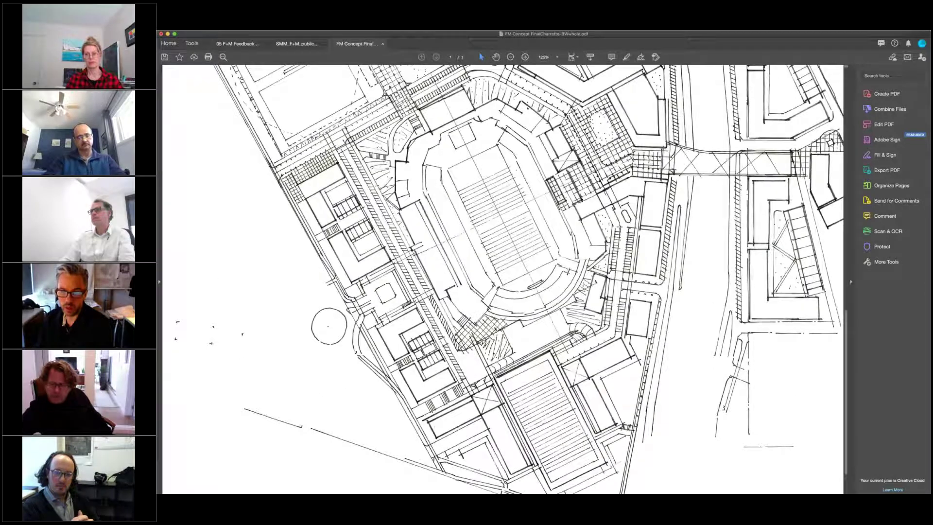
scroll(510, 277, up, 2)
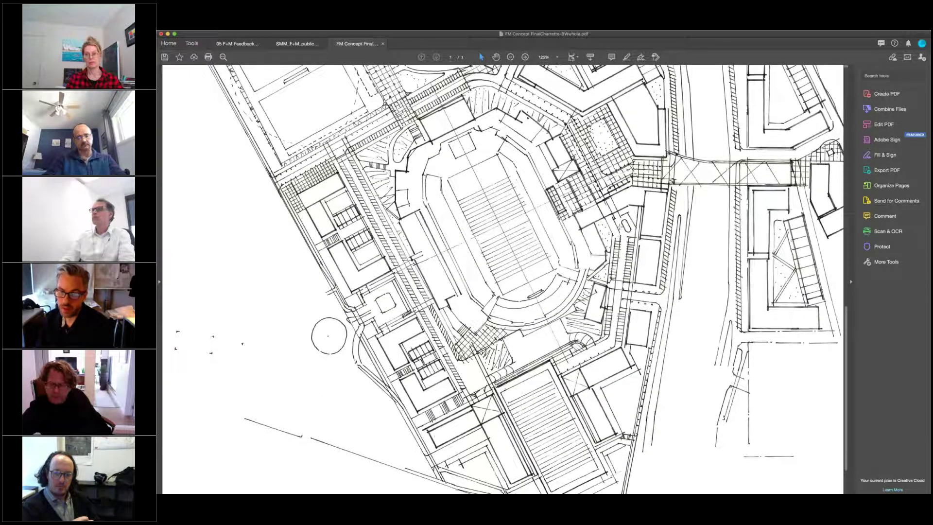
scroll(510, 277, up, 2)
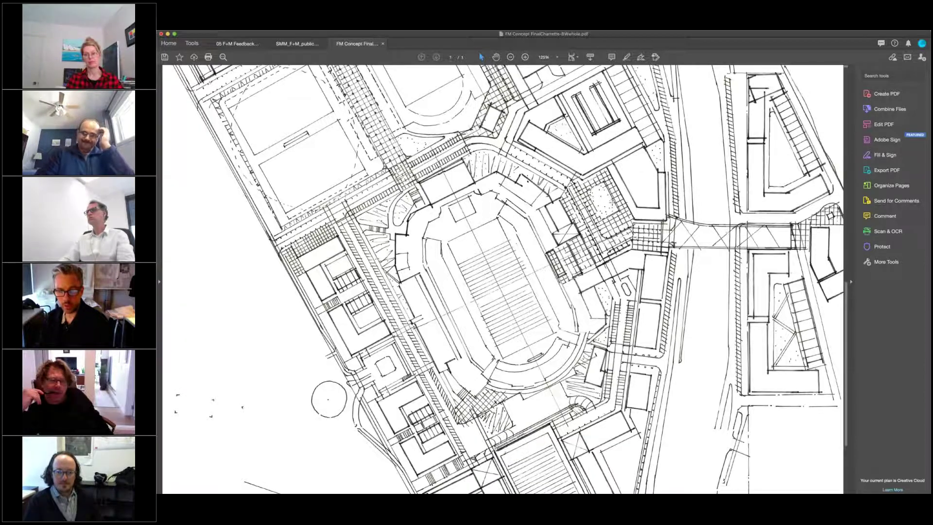
scroll(503, 277, up, 3)
scroll(503, 277, up, 1)
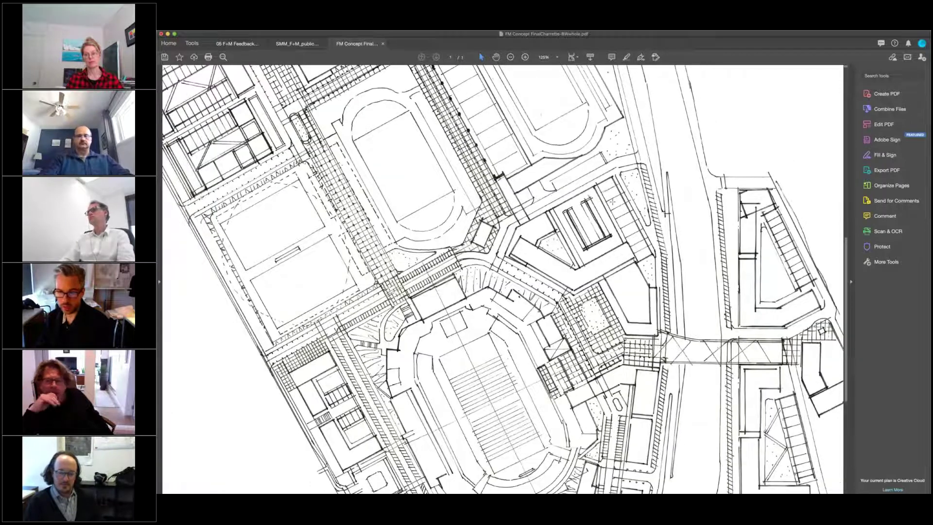
scroll(503, 277, right, 1)
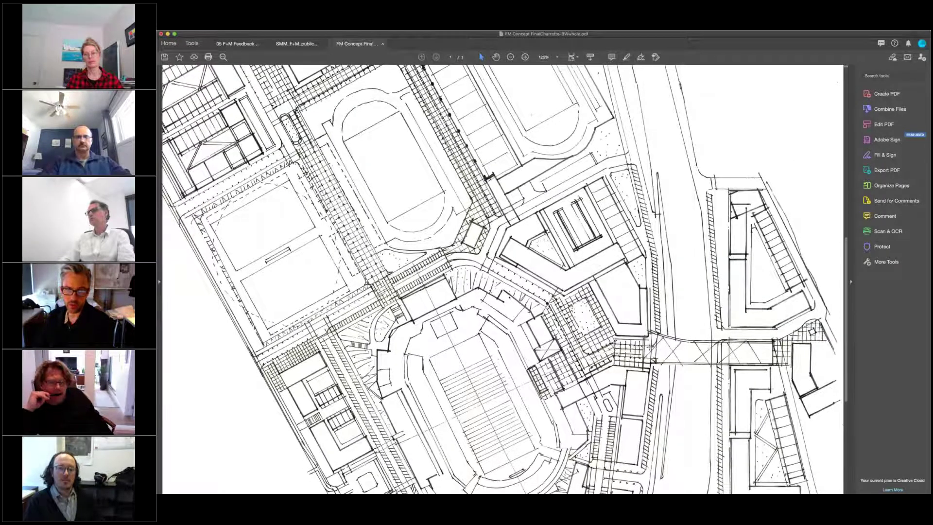
scroll(503, 277, up, 1)
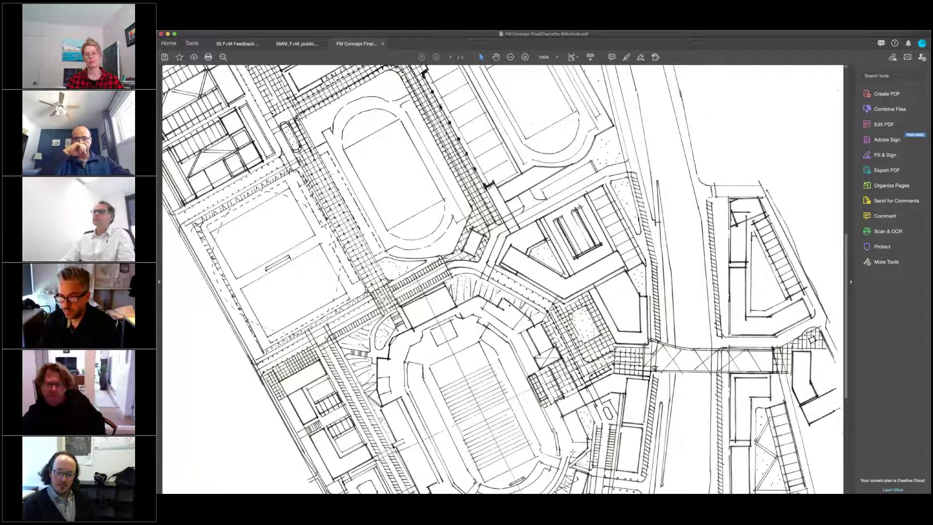
scroll(503, 277, down, 5)
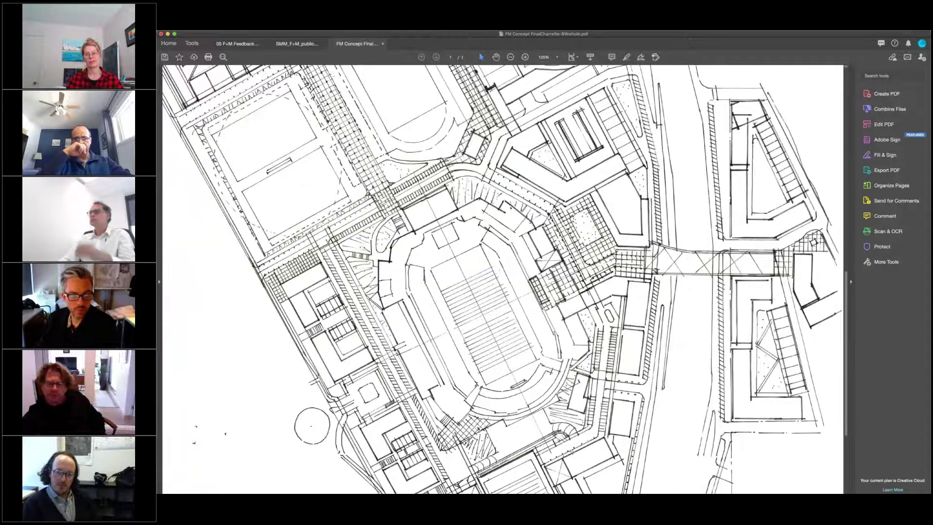
scroll(503, 277, down, 3)
scroll(503, 277, down, 1)
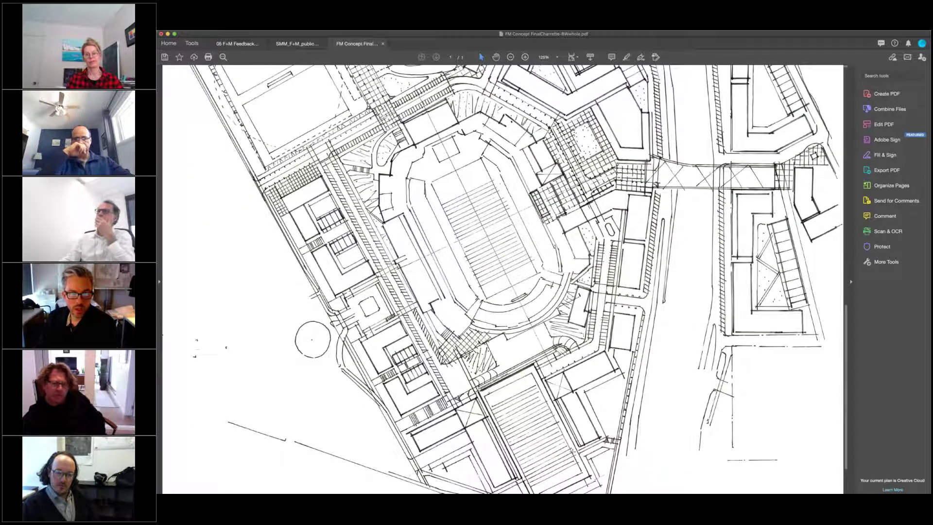
scroll(503, 277, up, 1)
scroll(503, 277, up, 1)
scroll(503, 277, up, 3)
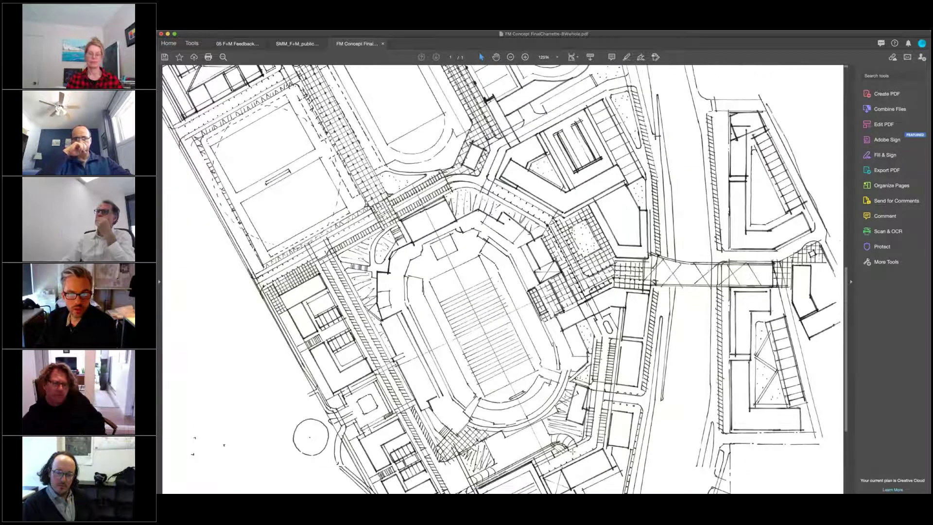
scroll(503, 277, up, 2)
scroll(504, 277, up, 3)
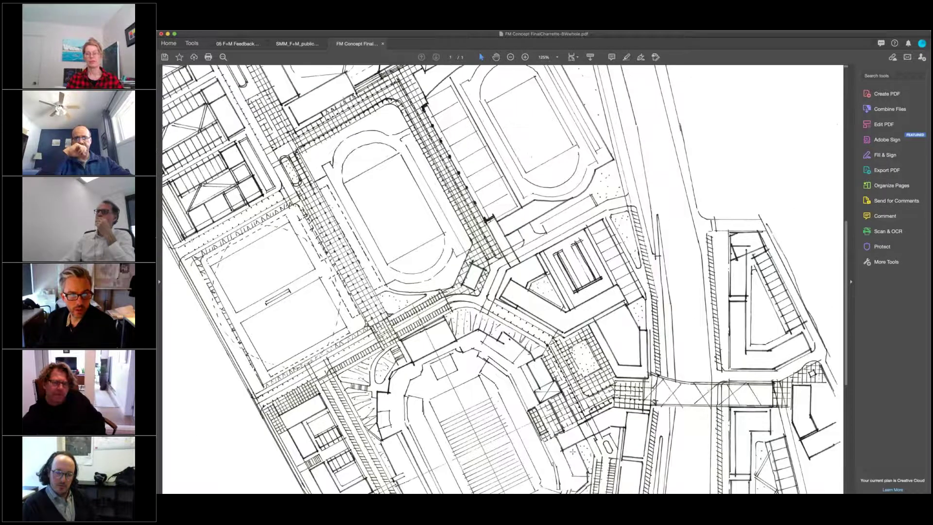
scroll(503, 277, up, 2)
scroll(503, 277, up, 2)
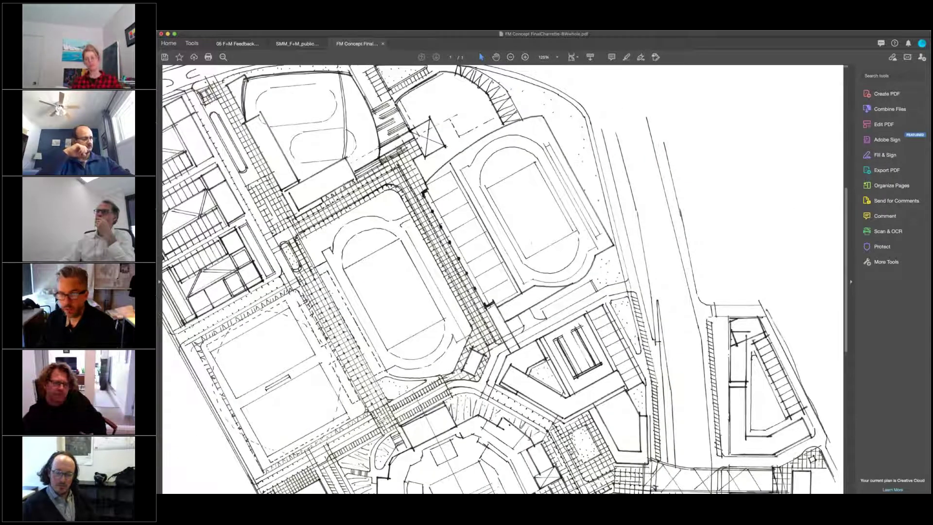
scroll(502, 277, left, 3)
scroll(503, 277, left, 1)
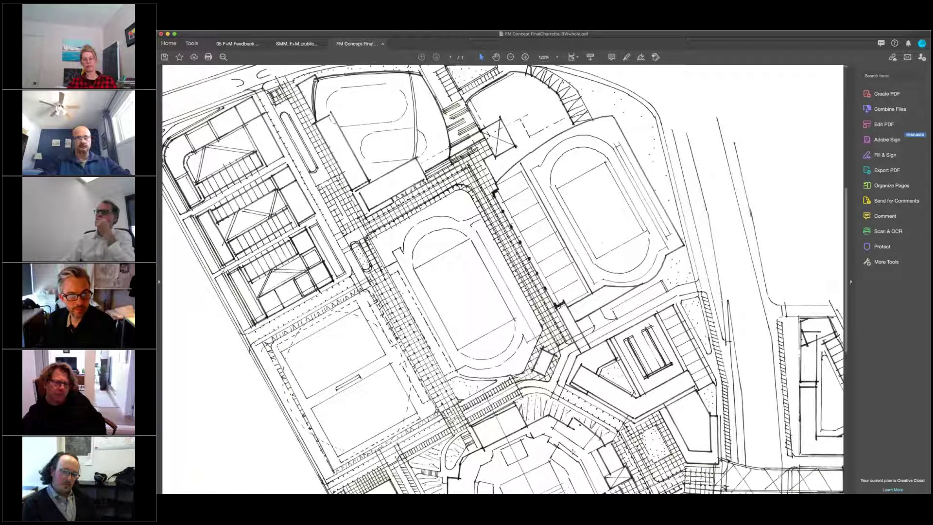
scroll(504, 277, left, 1)
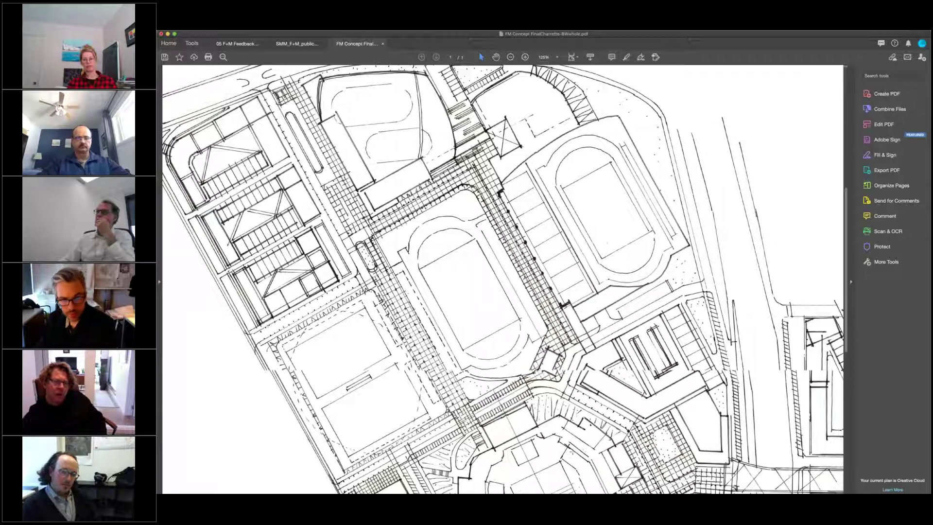
scroll(503, 277, up, 2)
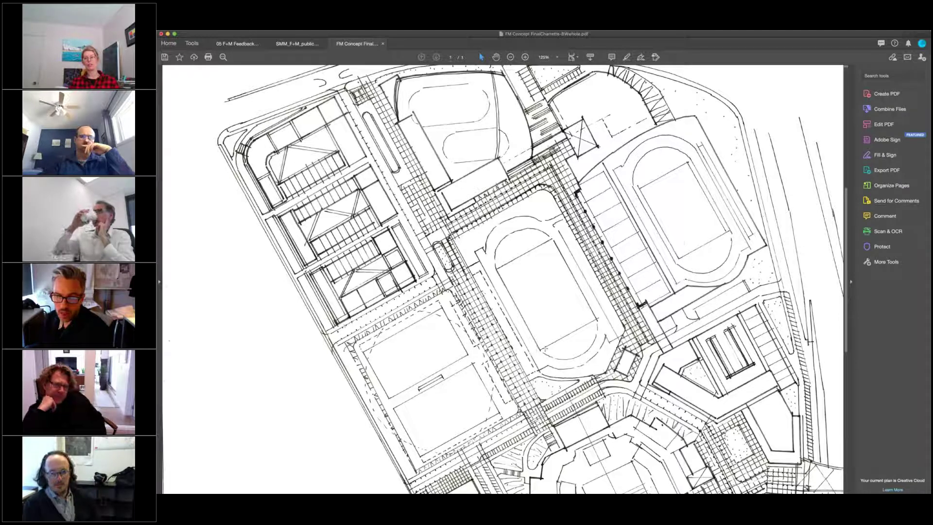
scroll(503, 278, down, 5)
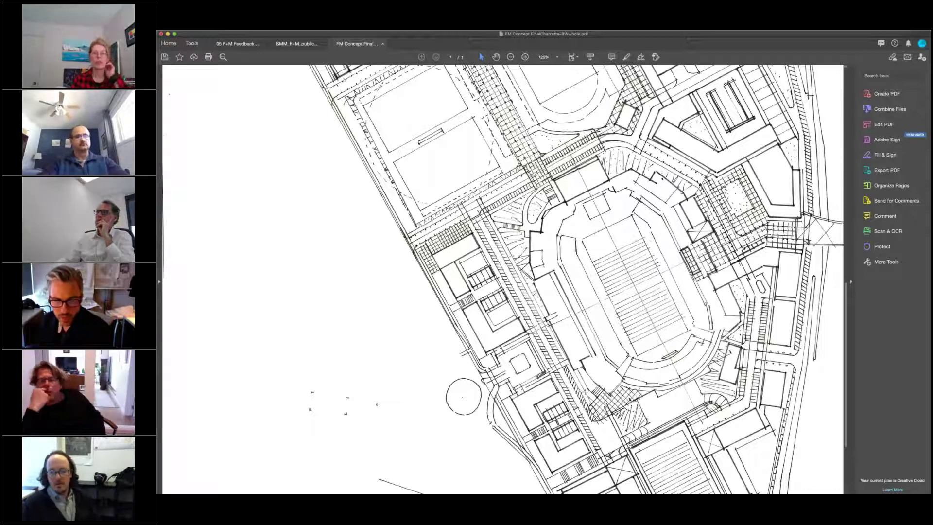
scroll(503, 277, down, 2)
scroll(503, 277, down, 3)
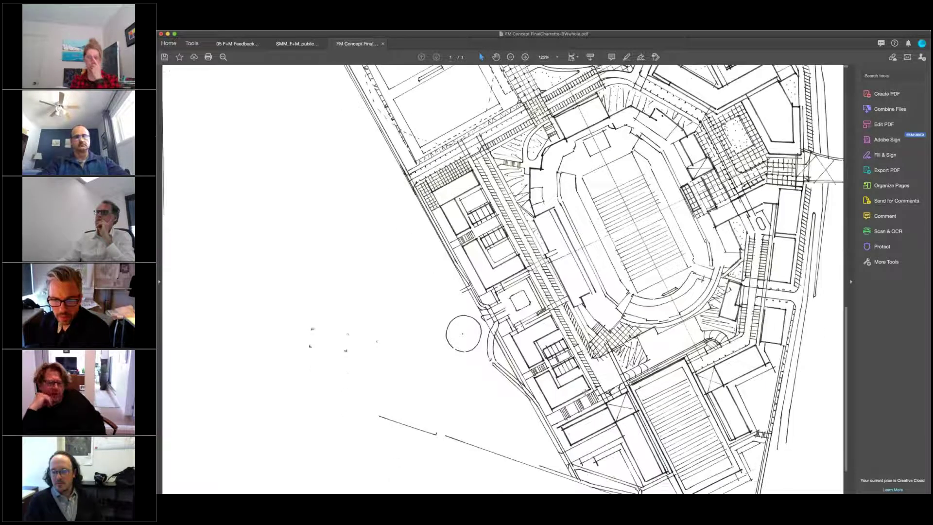
scroll(503, 277, down, 2)
scroll(503, 277, down, 3)
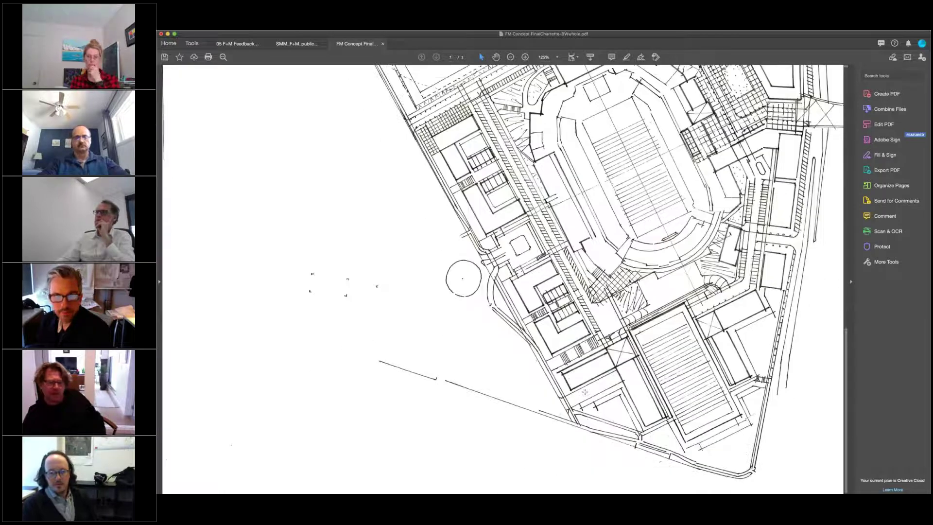
scroll(503, 277, up, 1)
scroll(503, 276, up, 5)
scroll(503, 277, up, 2)
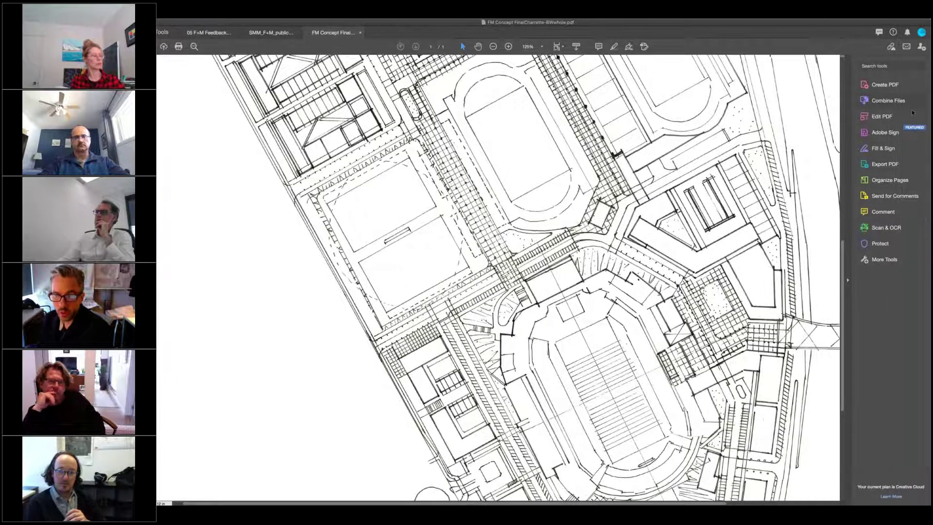
scroll(510, 277, down, 2)
scroll(511, 277, down, 3)
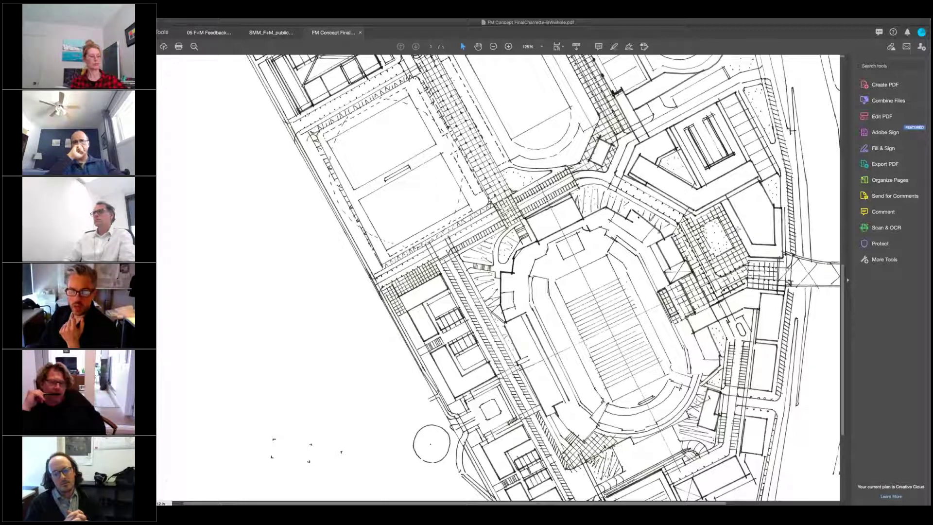
scroll(525, 278, up, 2)
scroll(524, 278, up, 3)
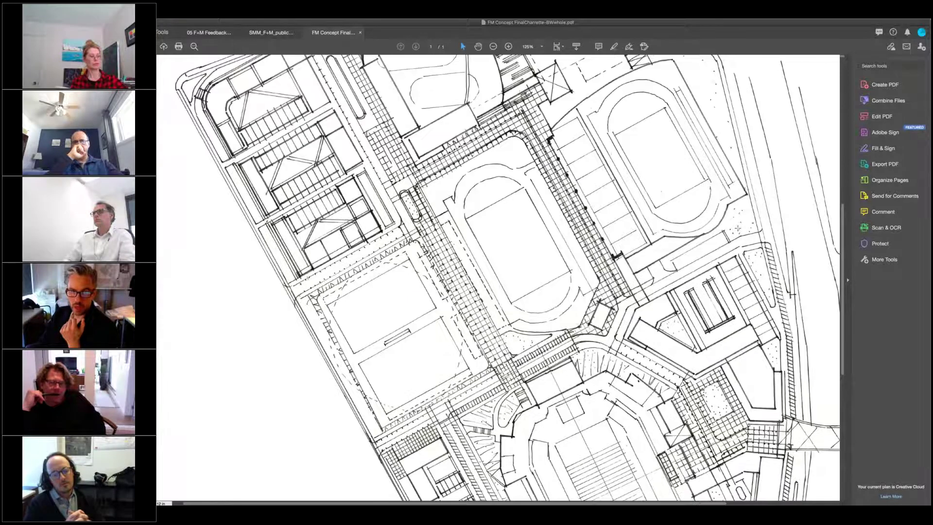
scroll(525, 277, up, 3)
scroll(525, 277, up, 1)
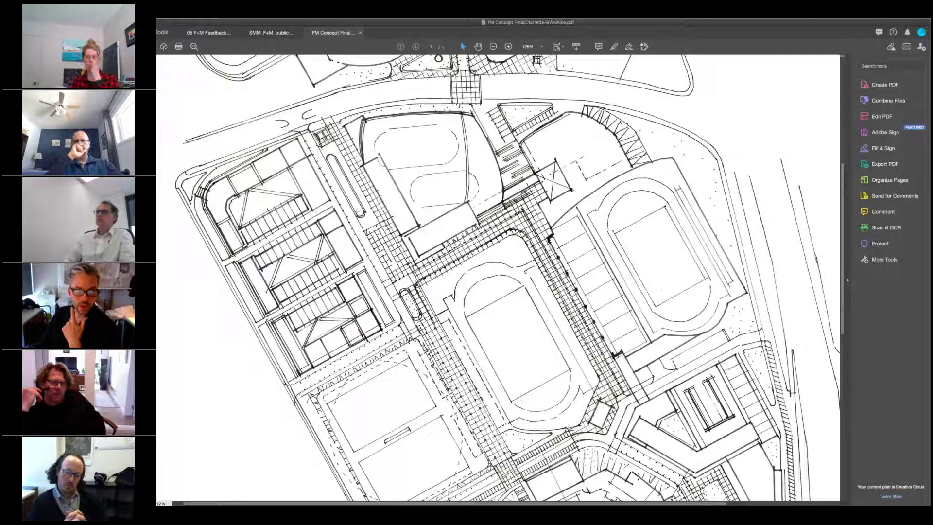
scroll(439, 219, down, 1)
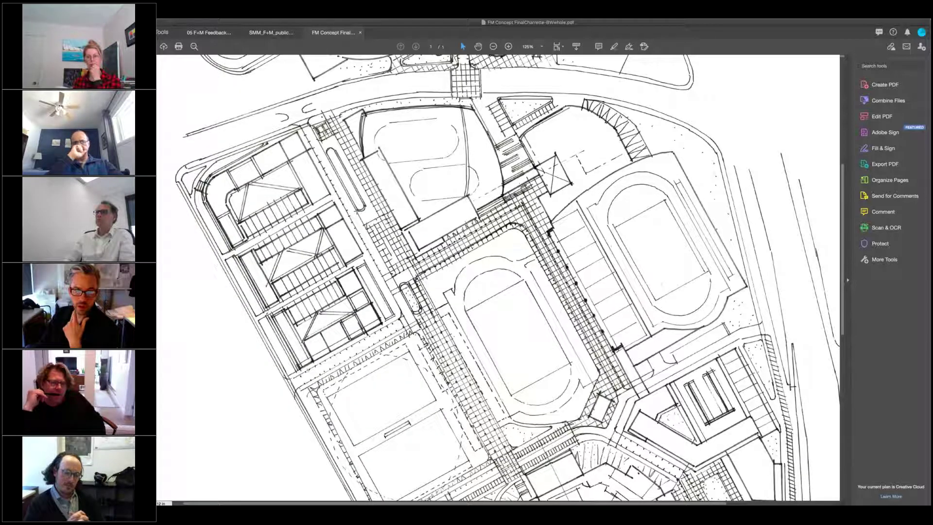
scroll(503, 278, down, 2)
scroll(503, 277, down, 2)
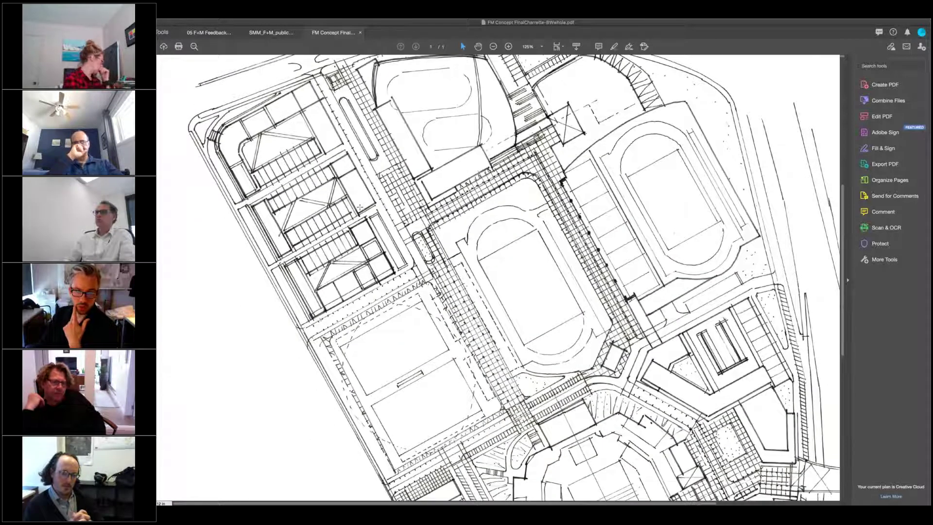
scroll(503, 277, down, 2)
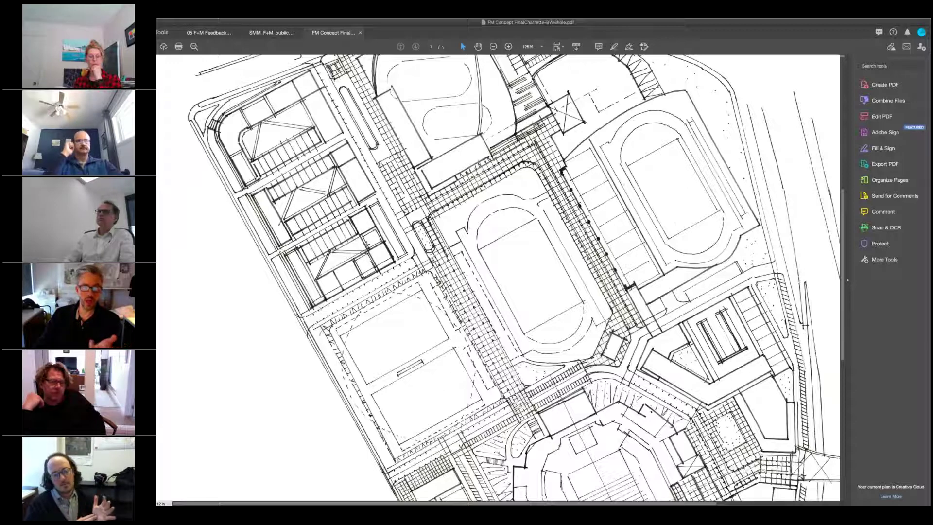
scroll(511, 277, down, 1)
scroll(510, 277, down, 1)
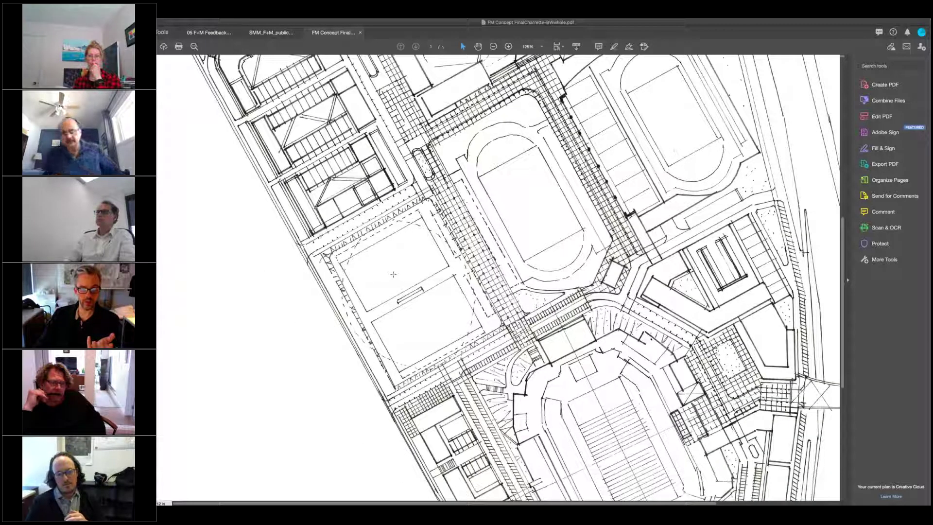
scroll(393, 274, down, 1)
scroll(437, 255, down, 2)
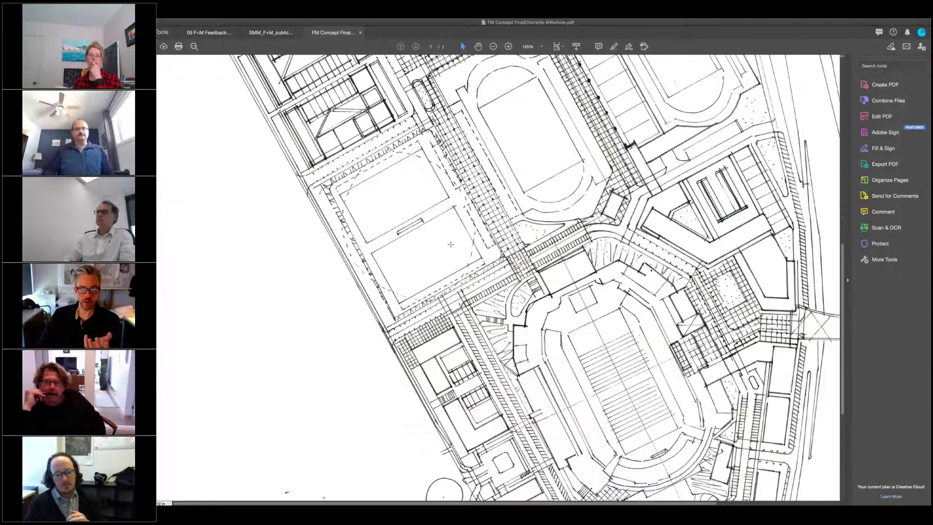
scroll(450, 246, down, 1)
scroll(450, 245, down, 2)
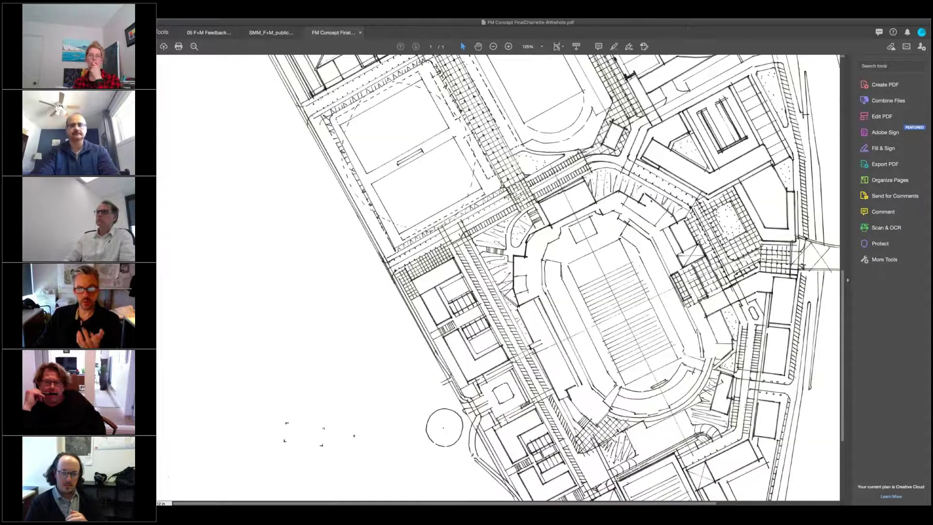
scroll(451, 245, down, 1)
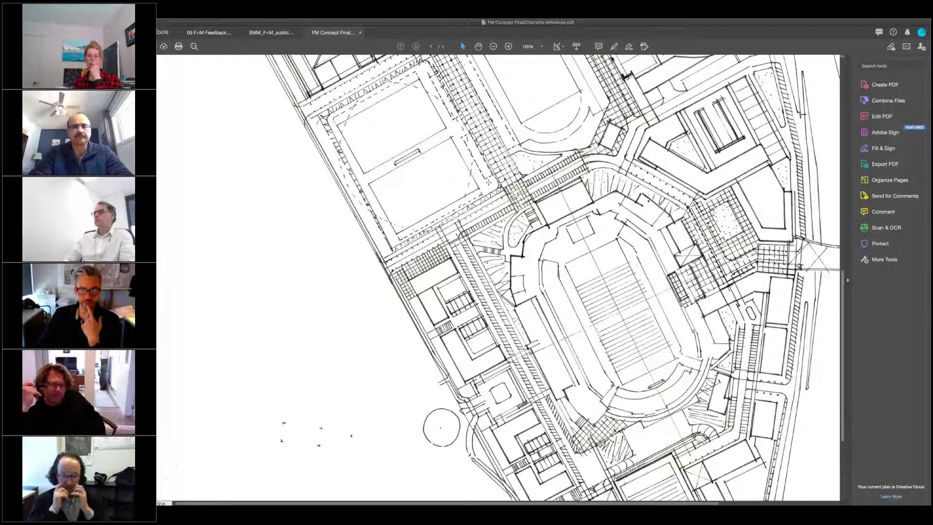
scroll(510, 292, down, 2)
scroll(510, 291, down, 3)
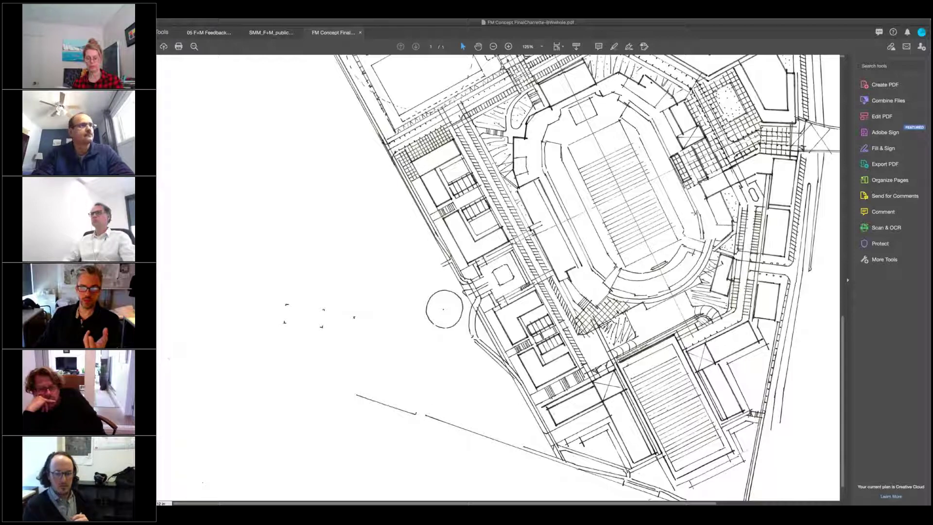
scroll(568, 277, up, 3)
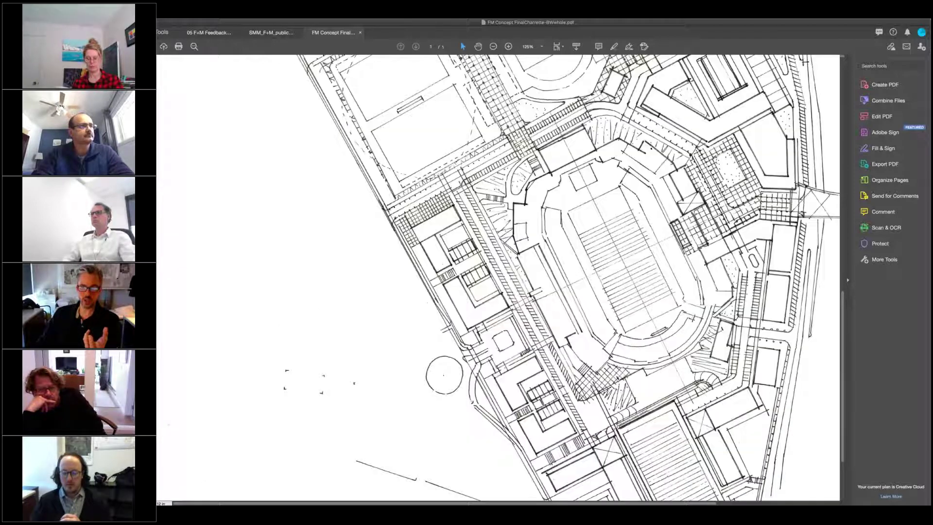
scroll(569, 277, up, 2)
scroll(569, 277, up, 2)
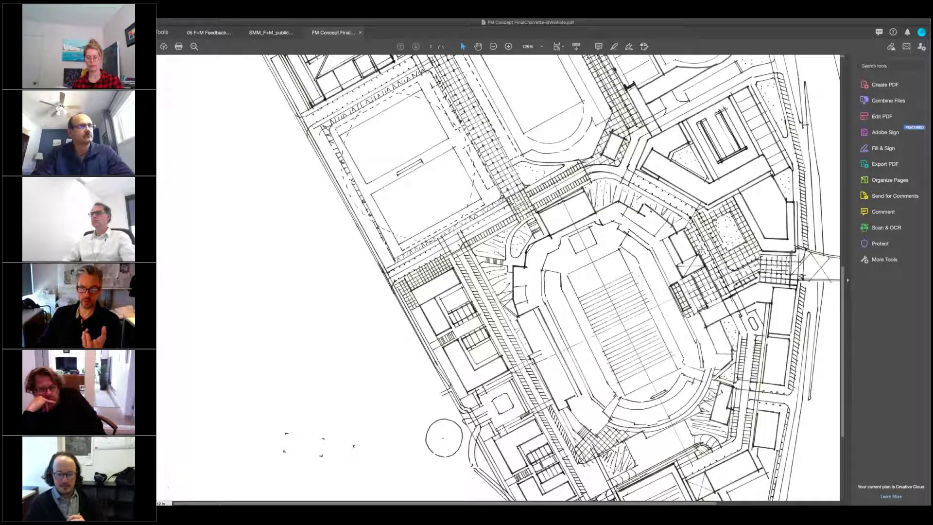
scroll(569, 277, down, 2)
scroll(568, 276, down, 2)
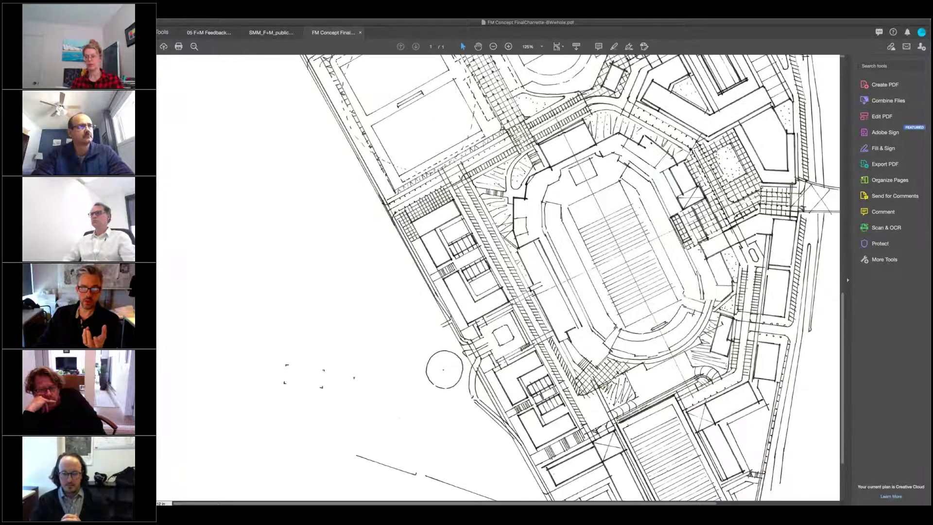
scroll(569, 277, down, 2)
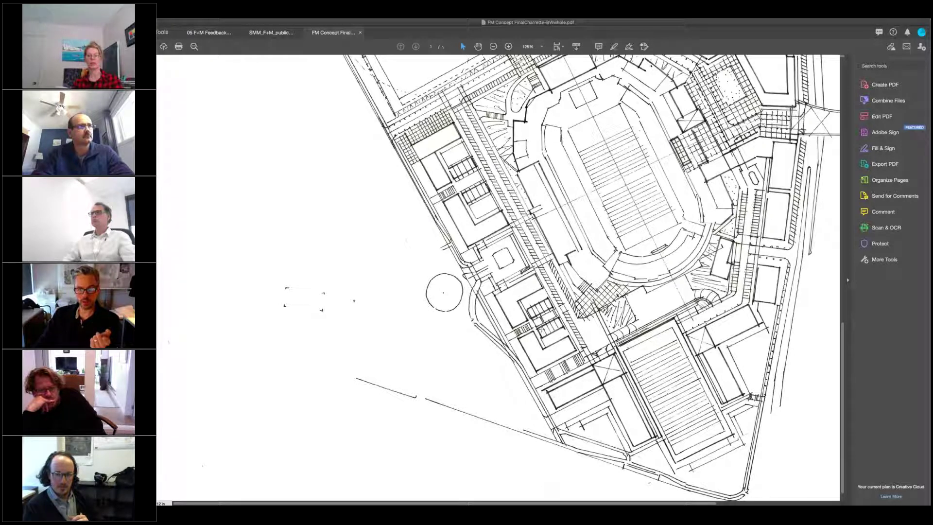
scroll(569, 277, down, 1)
scroll(484, 335, down, 1)
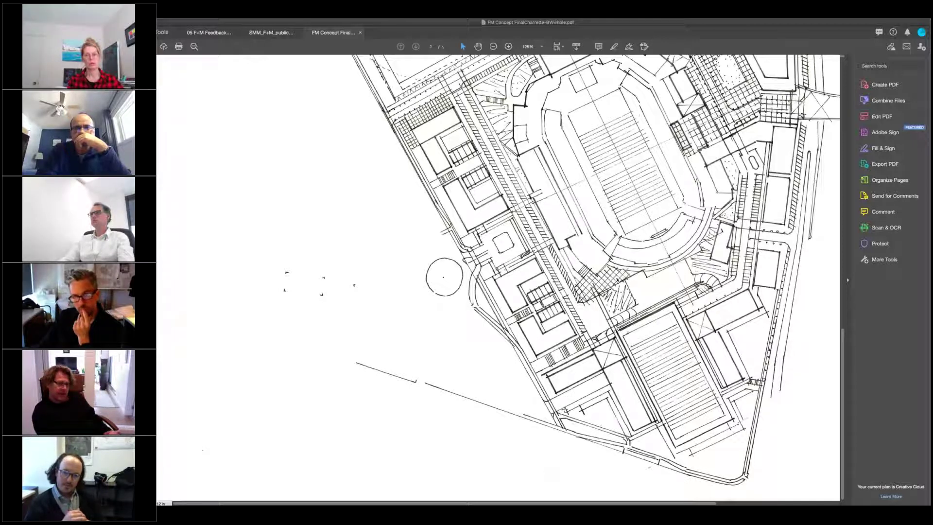
scroll(573, 277, up, 3)
scroll(573, 276, up, 2)
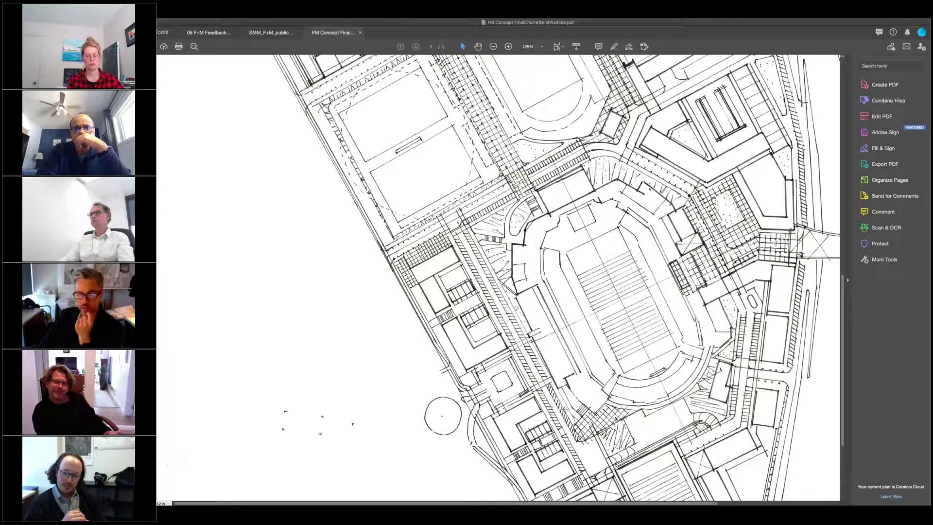
scroll(573, 277, right, 2)
scroll(573, 278, up, 3)
scroll(573, 277, right, 1)
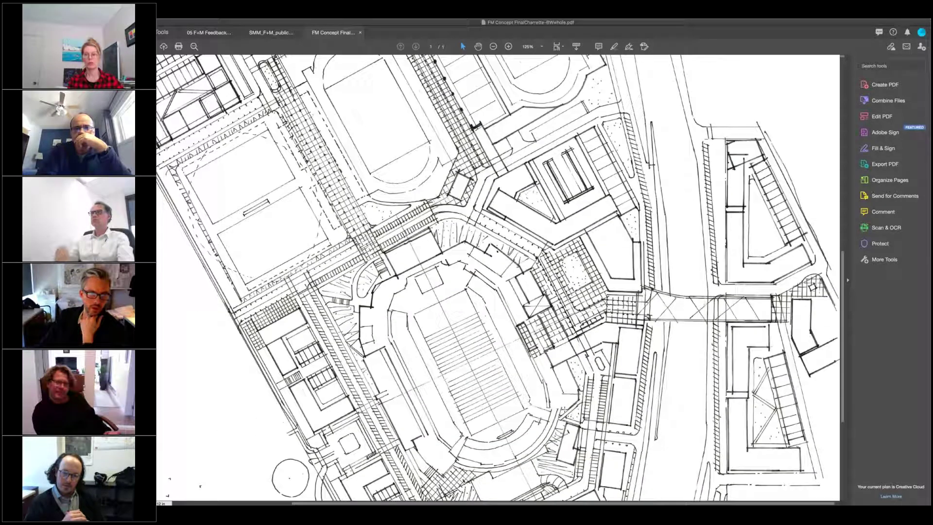
scroll(573, 277, up, 2)
scroll(573, 277, up, 4)
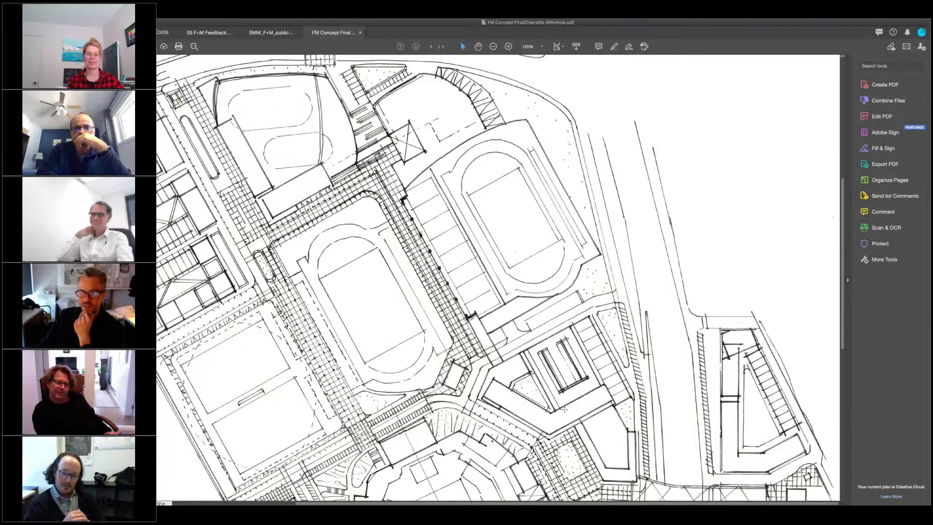
scroll(573, 277, up, 1)
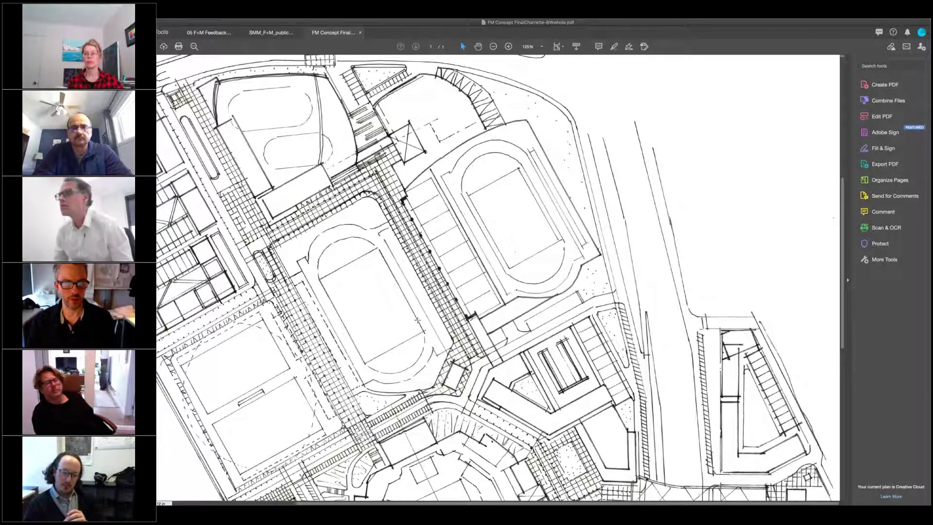
scroll(408, 479, up, 5)
scroll(496, 277, down, 5)
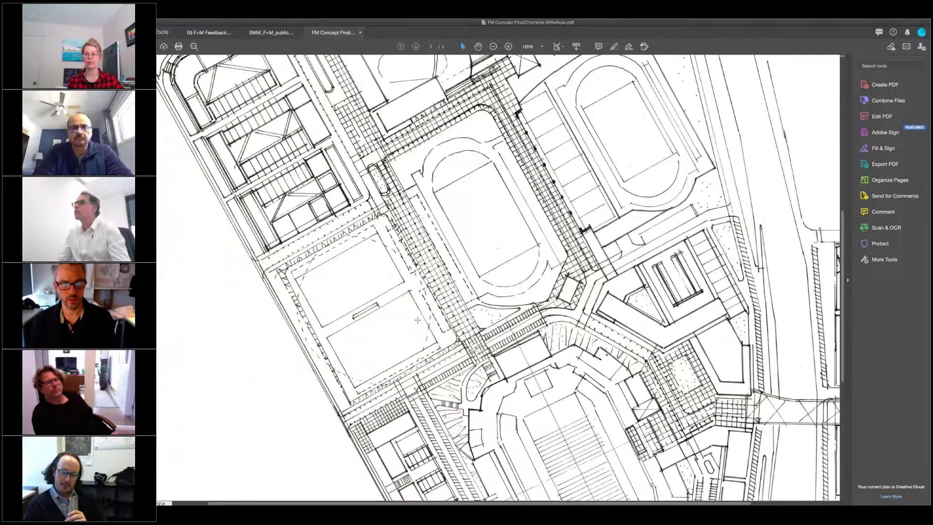
scroll(496, 277, down, 3)
scroll(495, 277, down, 4)
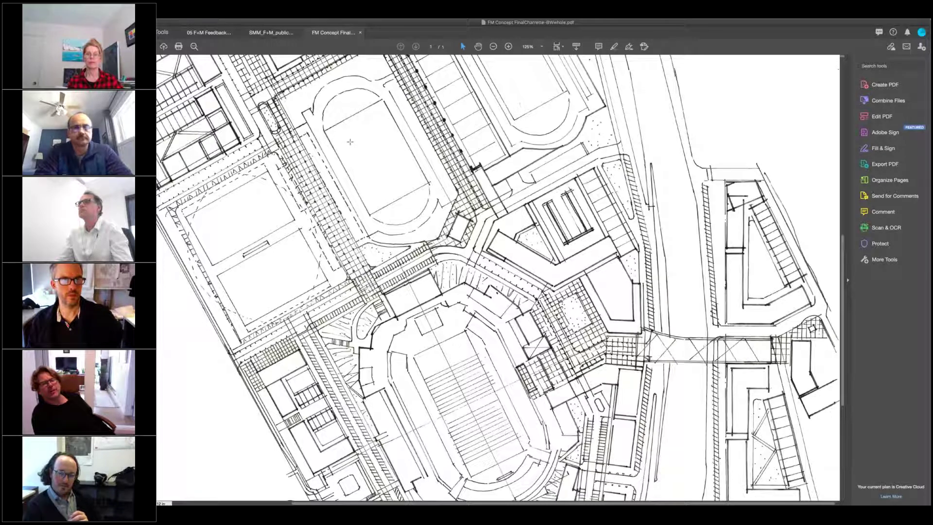
scroll(350, 140, up, 5)
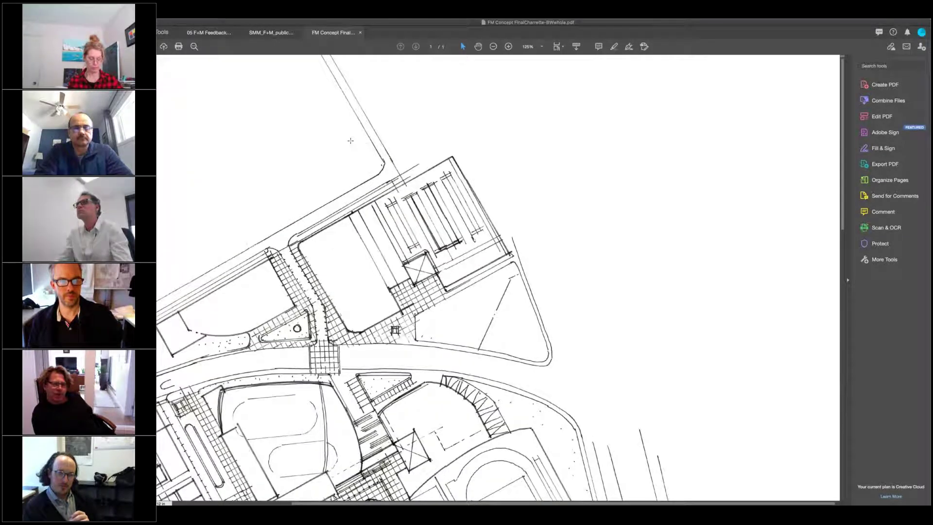
scroll(350, 141, up, 5)
scroll(350, 141, down, 3)
scroll(350, 141, down, 2)
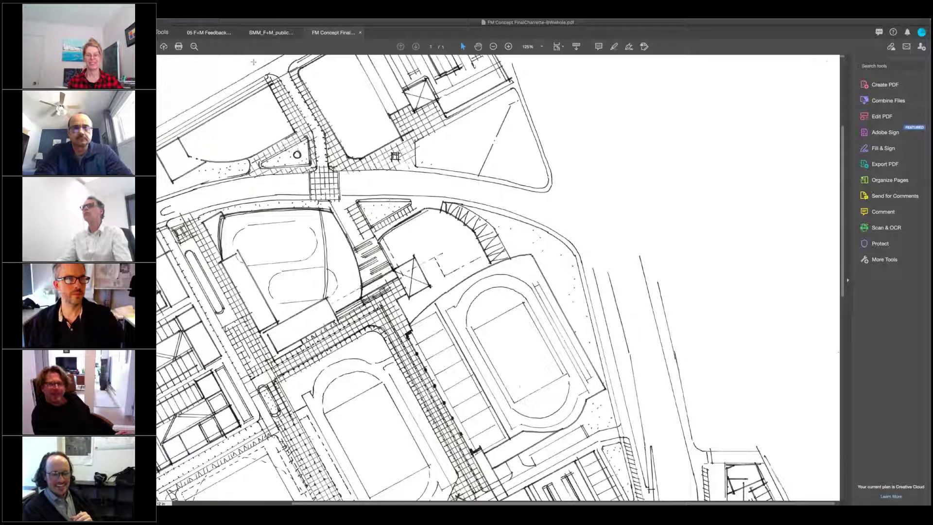
Step: Switch to the SMM_F+M_public realm concepts document
click(259, 33)
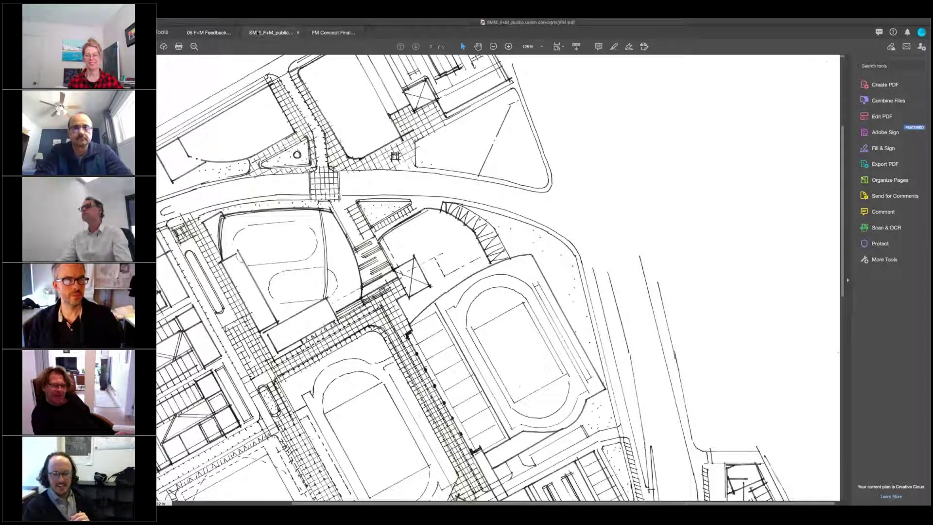
Step: Switch to the 05 F+M Feedback deck, go to page 4's Fieldhouse map, and zoom in
click(211, 32)
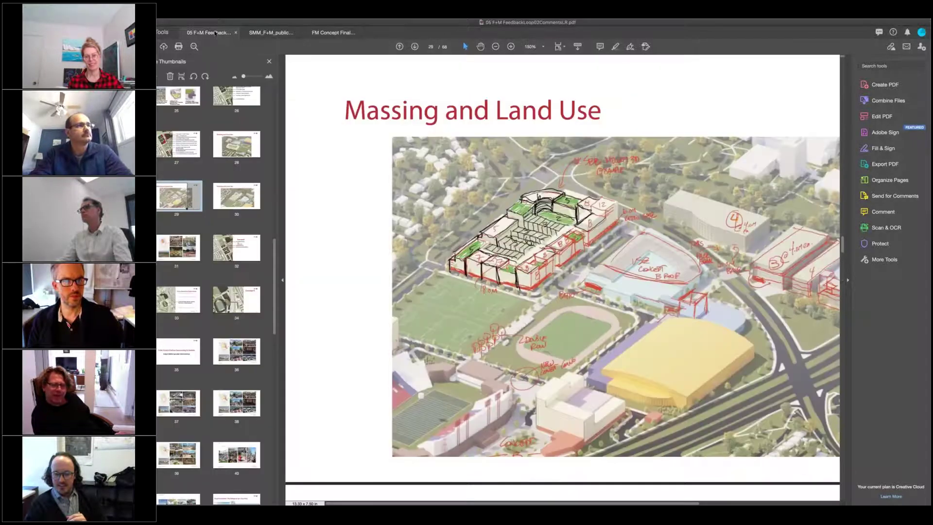
scroll(208, 147, up, 10)
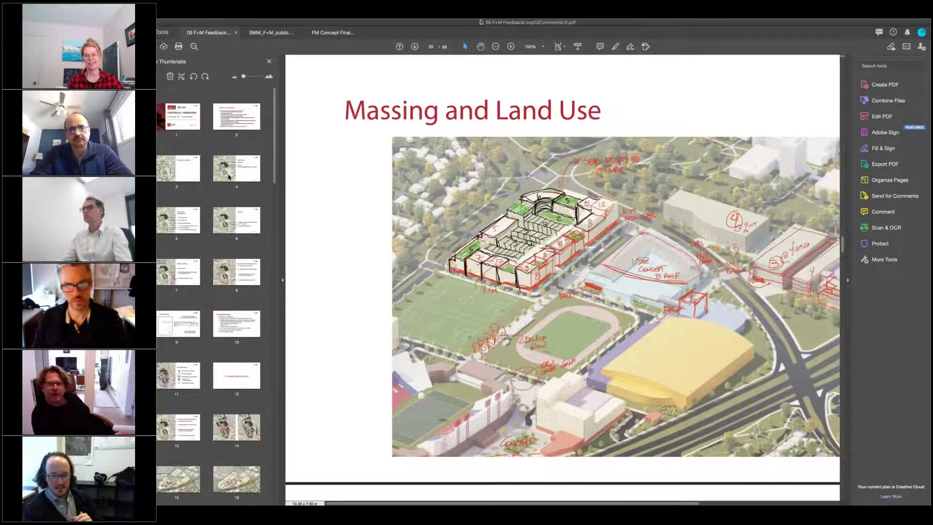
click(236, 167)
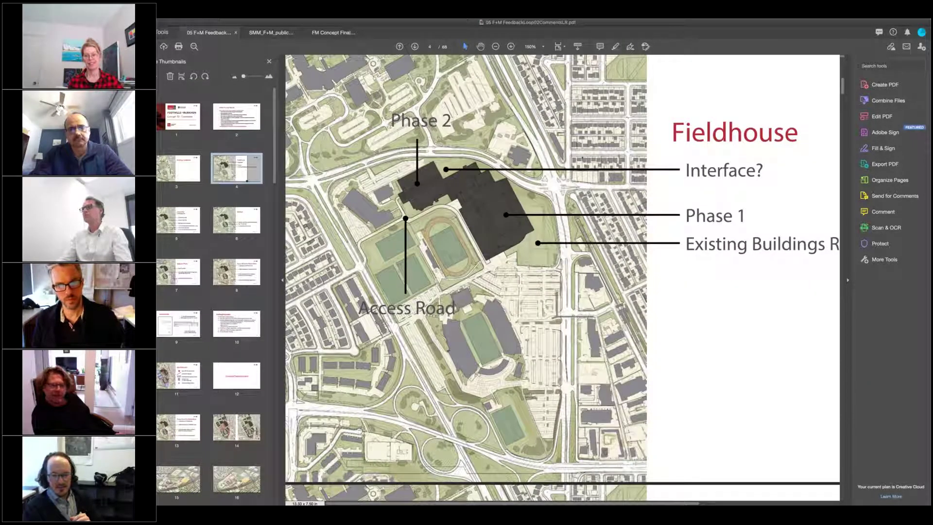
click(509, 47)
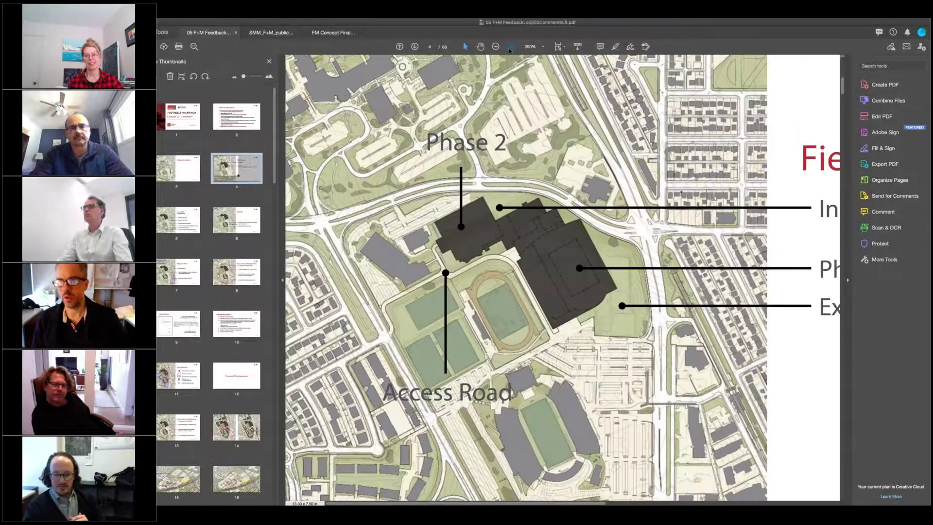
Step: Zoom in again toward 300% on the Phase 2 buildings and Access Road
click(509, 47)
scroll(561, 277, right, 2)
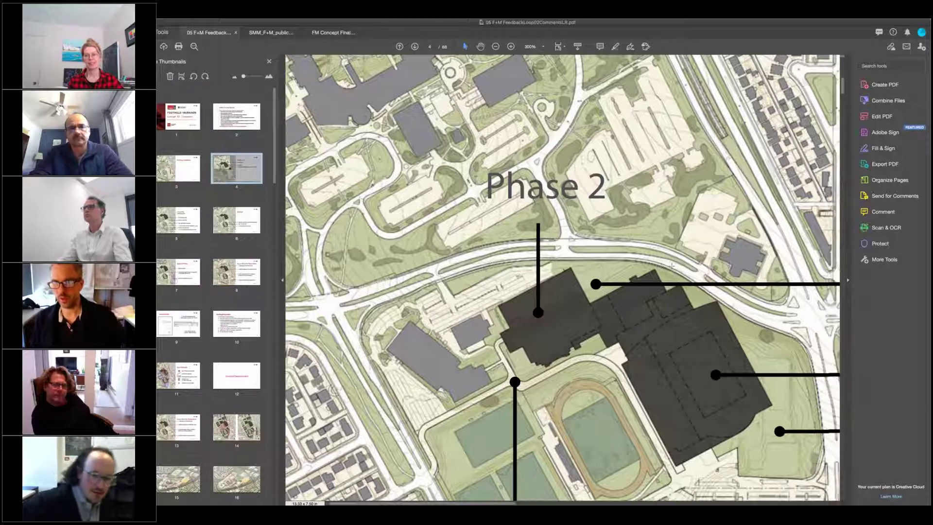
scroll(561, 277, right, 2)
scroll(561, 277, down, 2)
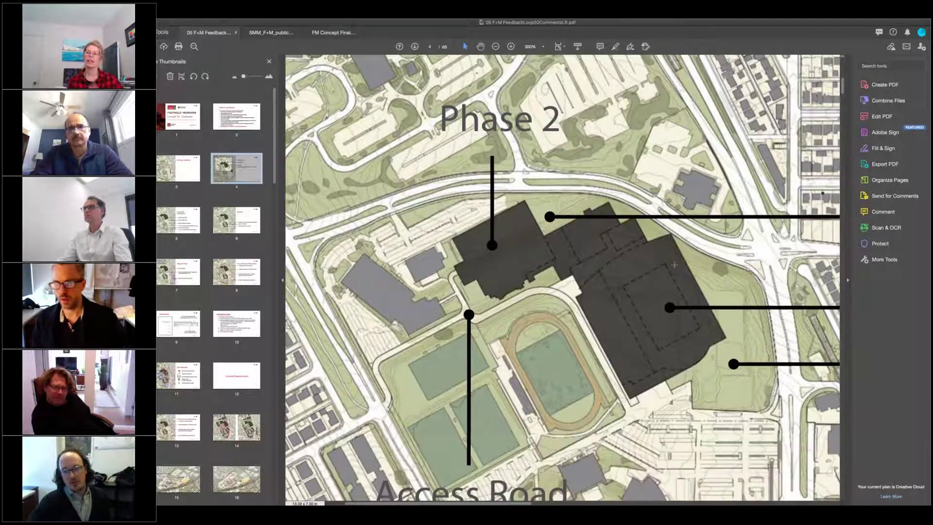
scroll(562, 277, down, 2)
scroll(562, 278, down, 2)
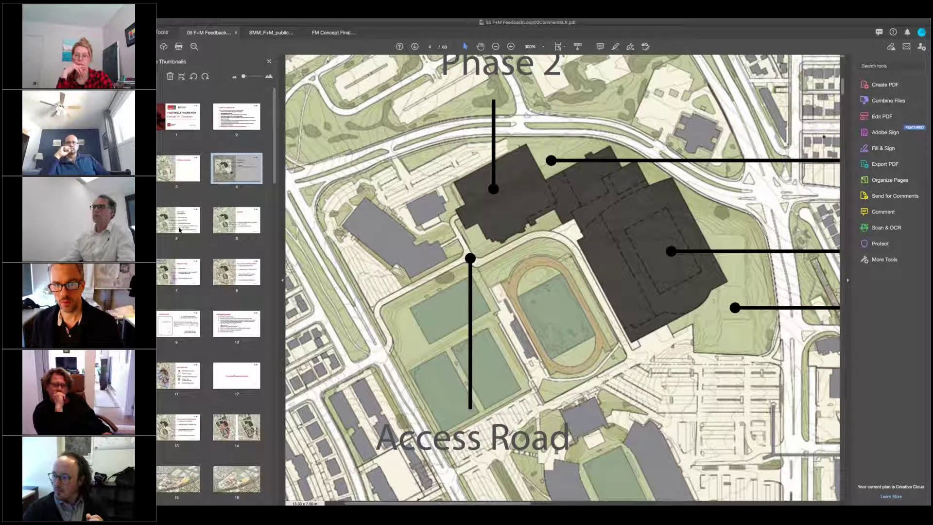
click(181, 221)
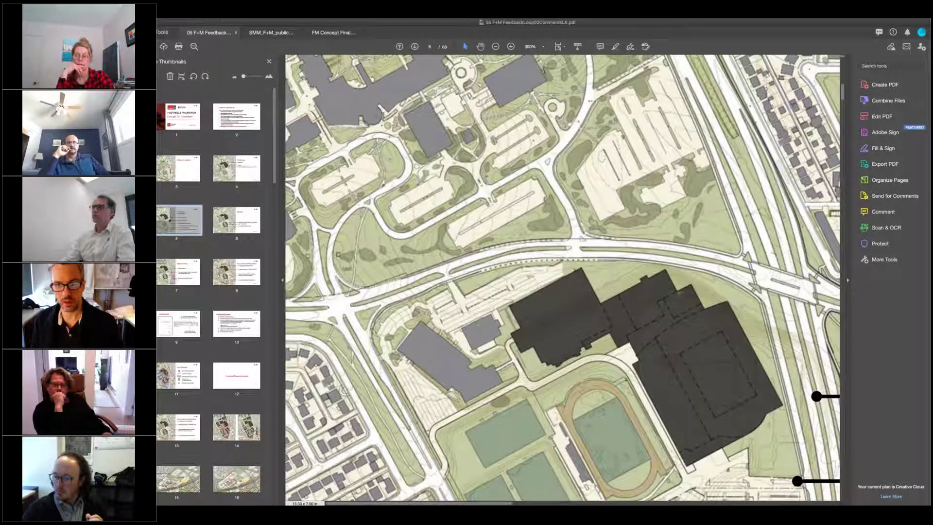
scroll(561, 277, down, 3)
scroll(562, 277, down, 3)
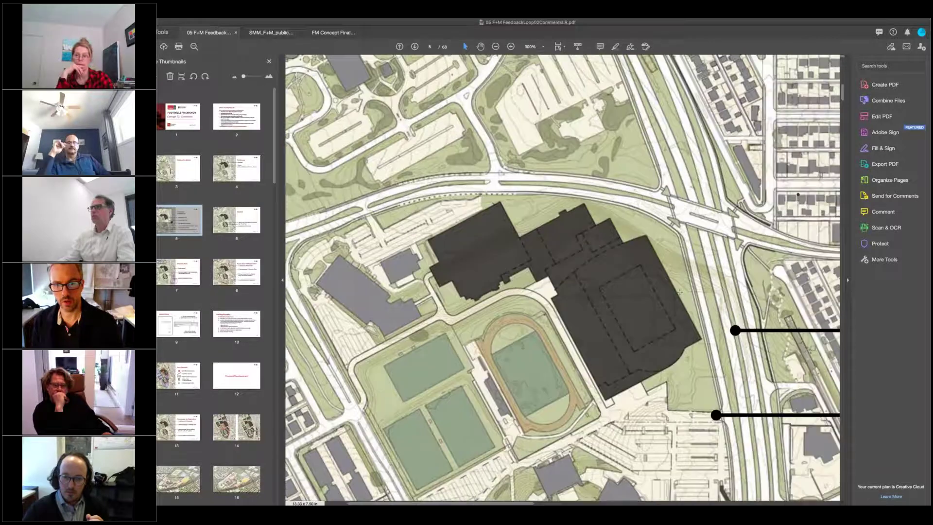
scroll(680, 291, right, 2)
scroll(681, 292, down, 3)
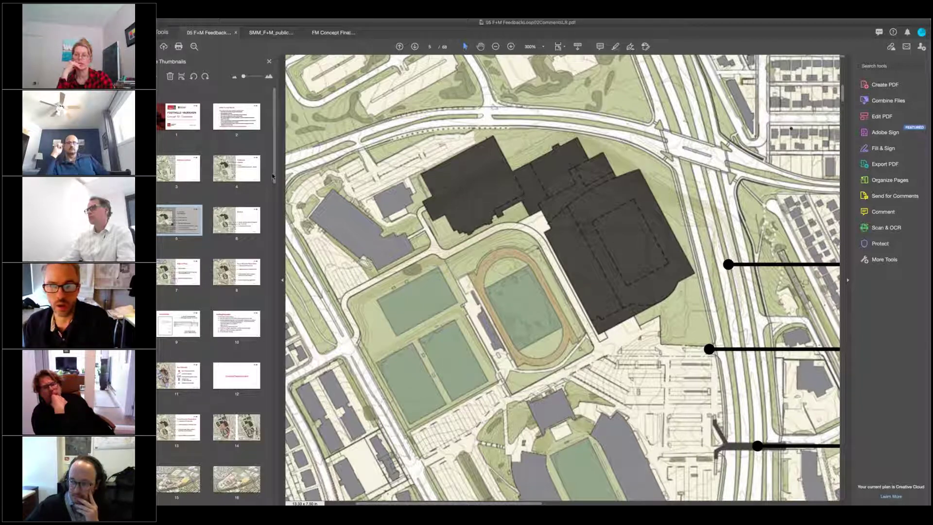
click(233, 169)
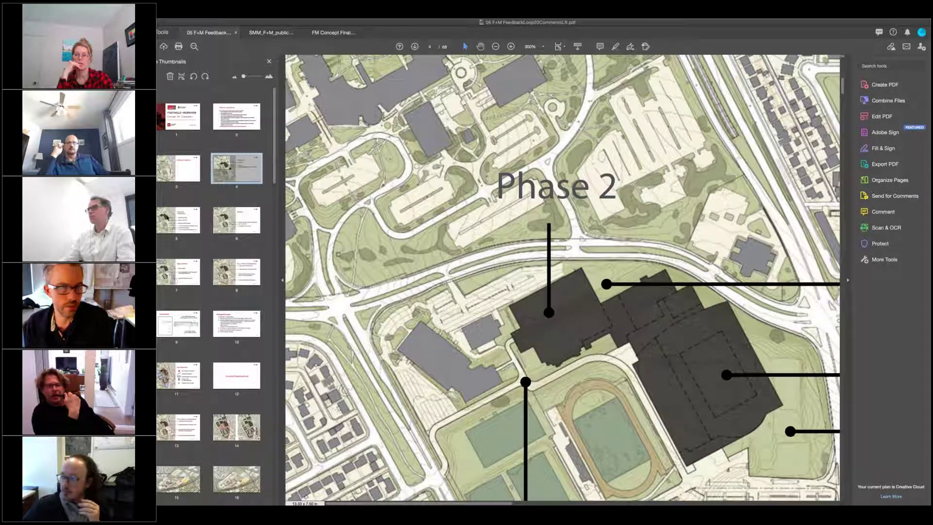
key(Down)
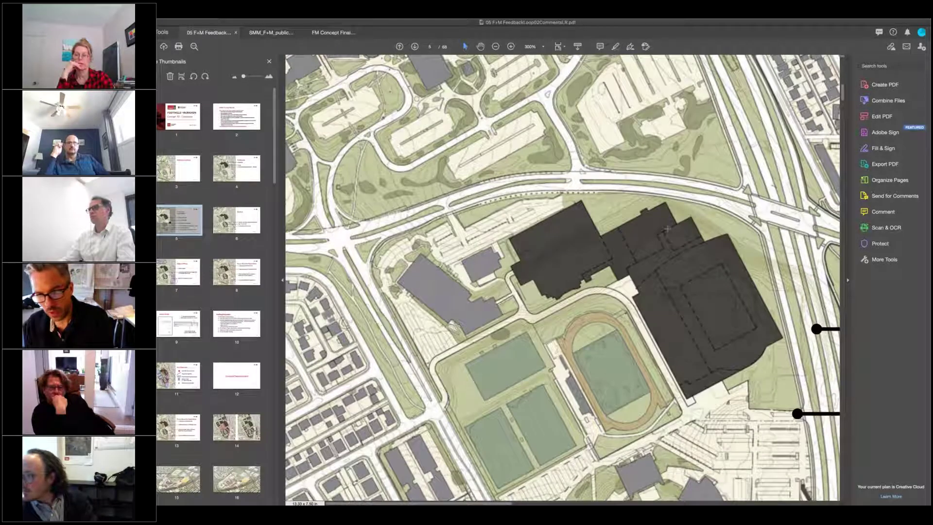
scroll(668, 228, right, 3)
scroll(667, 228, right, 3)
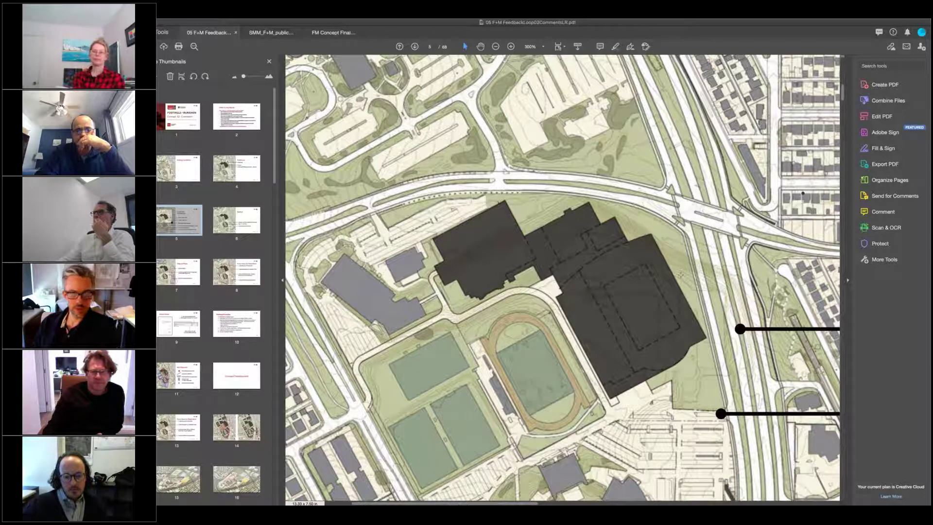
scroll(682, 273, down, 1)
scroll(438, 270, down, 1)
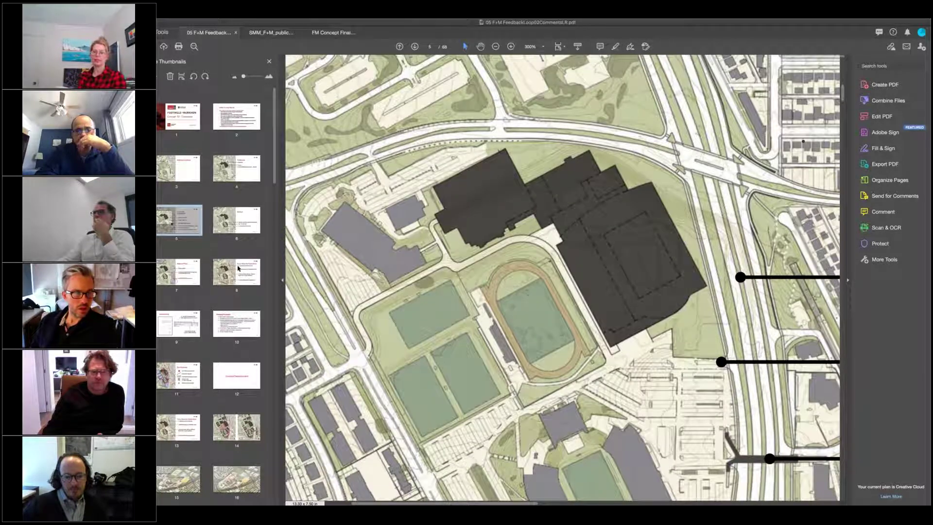
scroll(237, 270, down, 5)
scroll(238, 270, down, 5)
scroll(238, 269, down, 5)
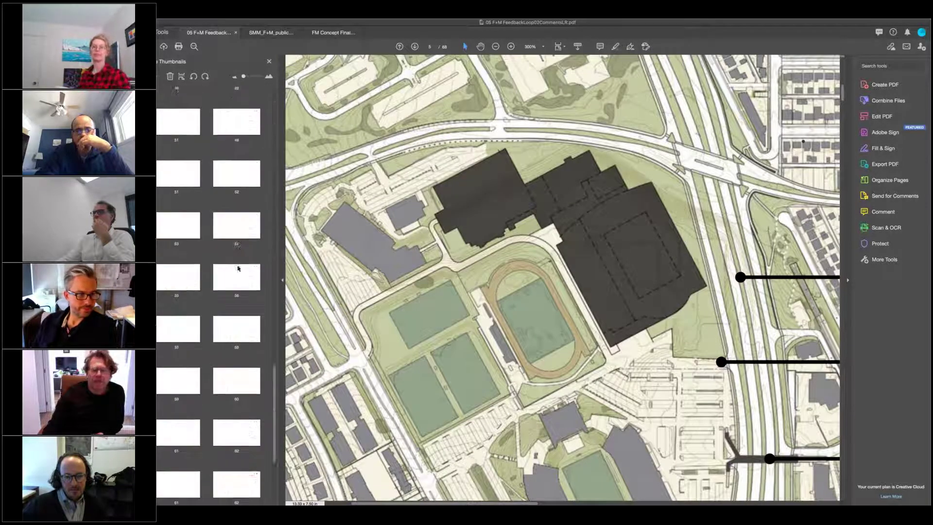
scroll(238, 268, down, 3)
scroll(238, 270, down, 3)
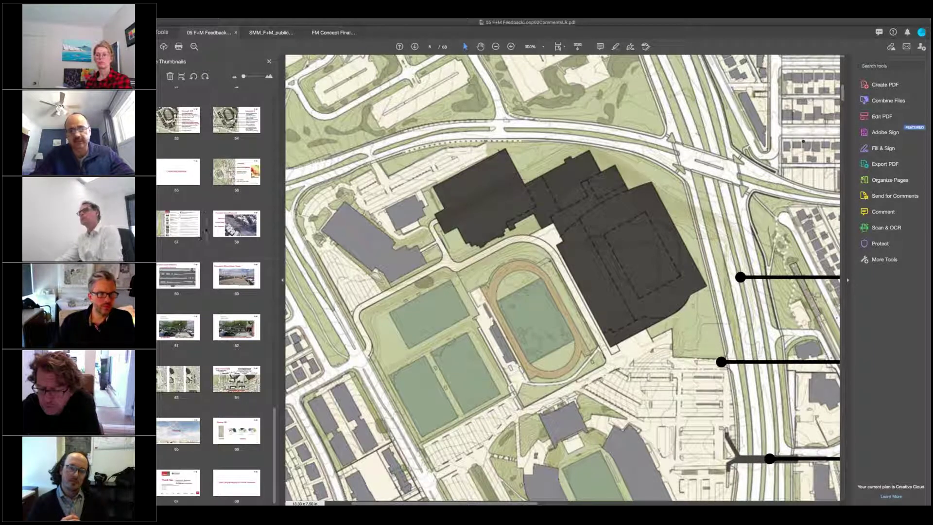
Step: Scroll the page thumbnails down to the deck's last pages, 53–68
drag(207, 227, 207, 230)
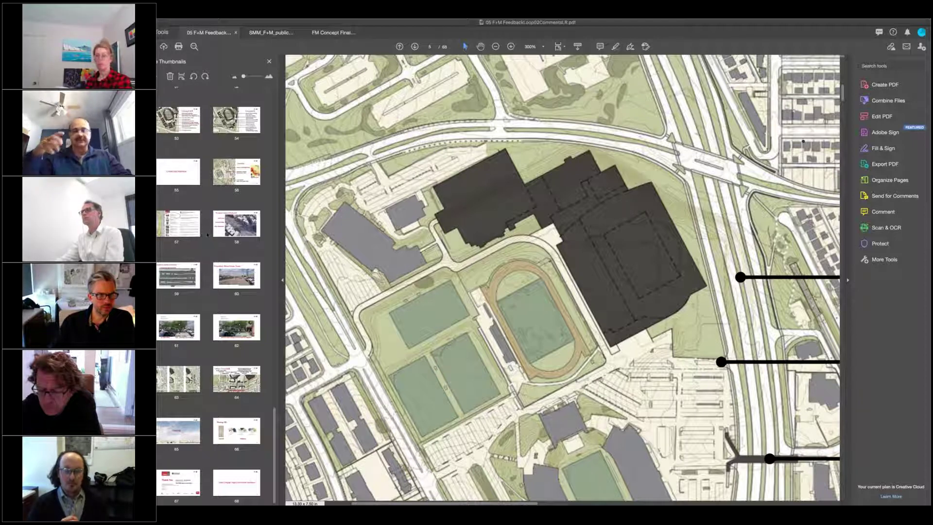
scroll(206, 234, up, 1)
scroll(207, 234, down, 1)
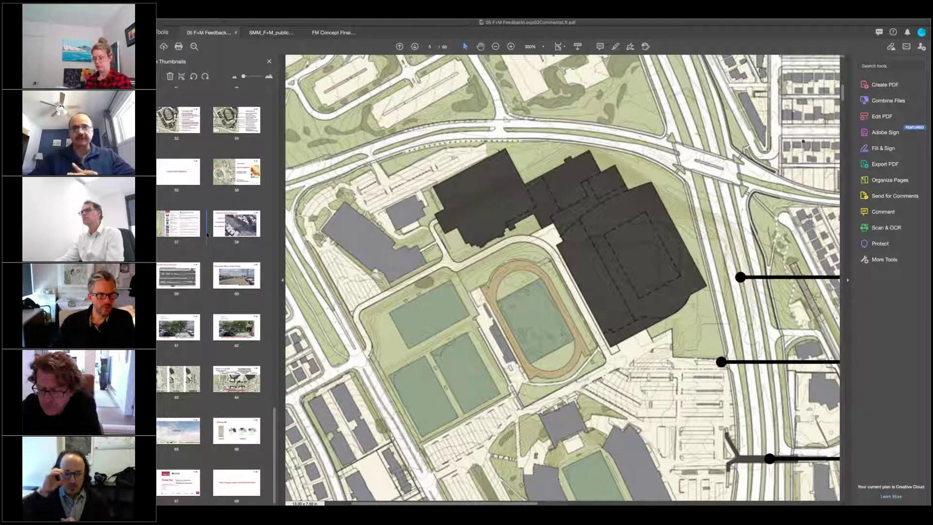
scroll(207, 234, up, 2)
scroll(207, 235, up, 4)
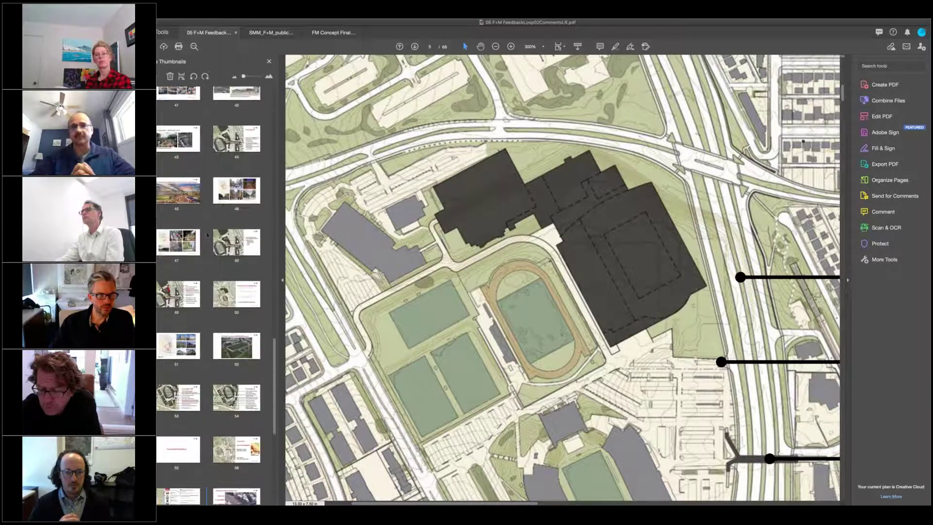
scroll(207, 235, up, 2)
scroll(207, 235, up, 2)
scroll(207, 236, up, 1)
scroll(207, 234, up, 2)
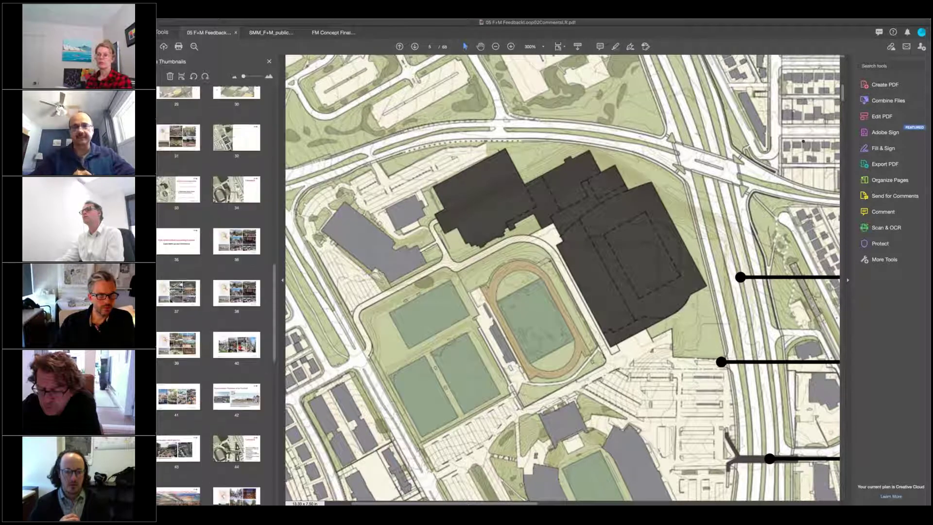
scroll(207, 235, up, 2)
scroll(207, 234, up, 2)
scroll(207, 235, up, 2)
scroll(207, 235, up, 2)
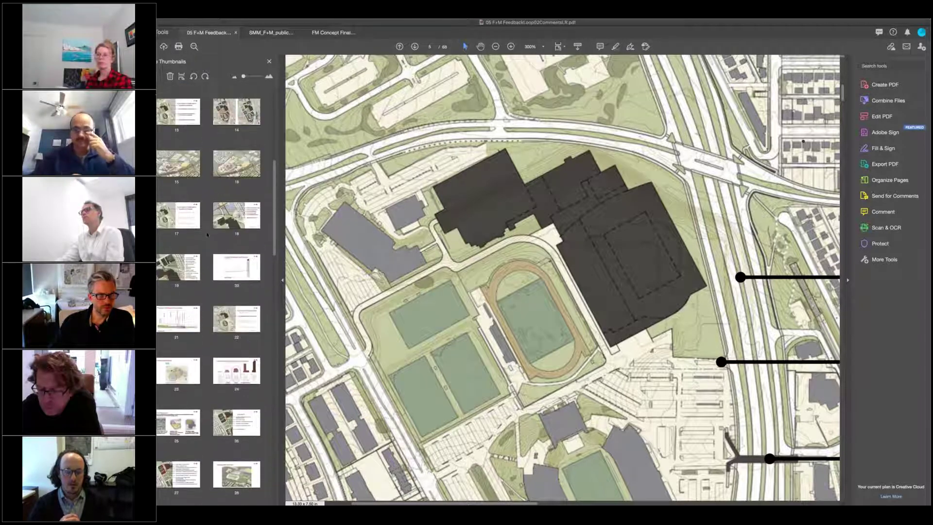
scroll(207, 235, up, 2)
scroll(207, 235, up, 2)
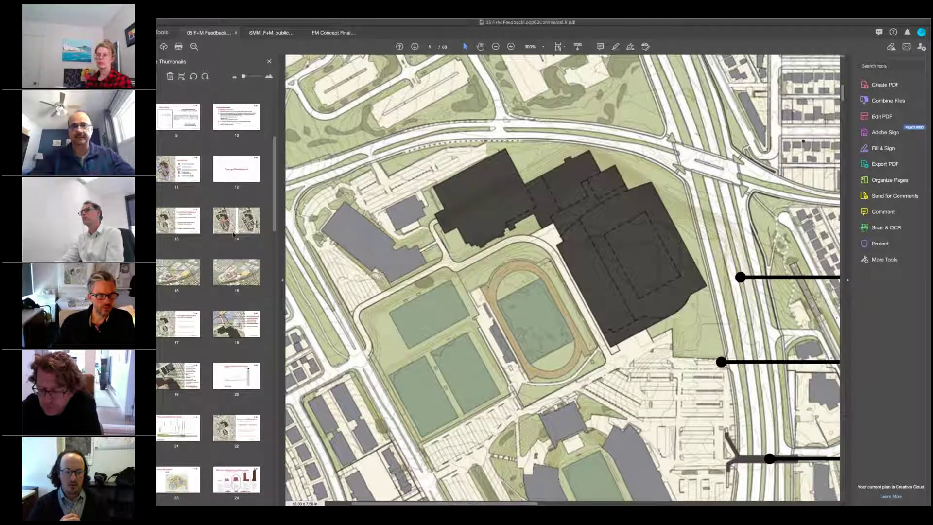
Step: Go to page 14 and zoom out to 100% to show site plan options A and B
click(235, 220)
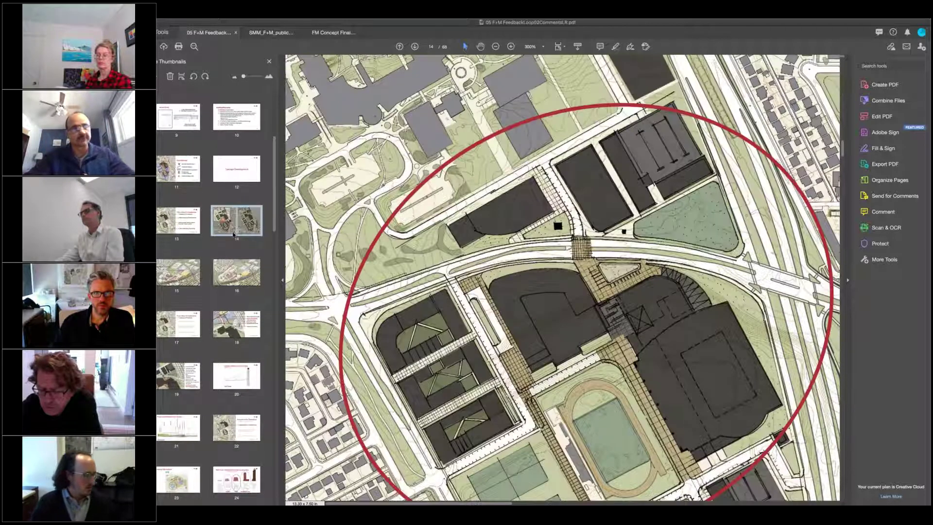
click(496, 46)
click(495, 45)
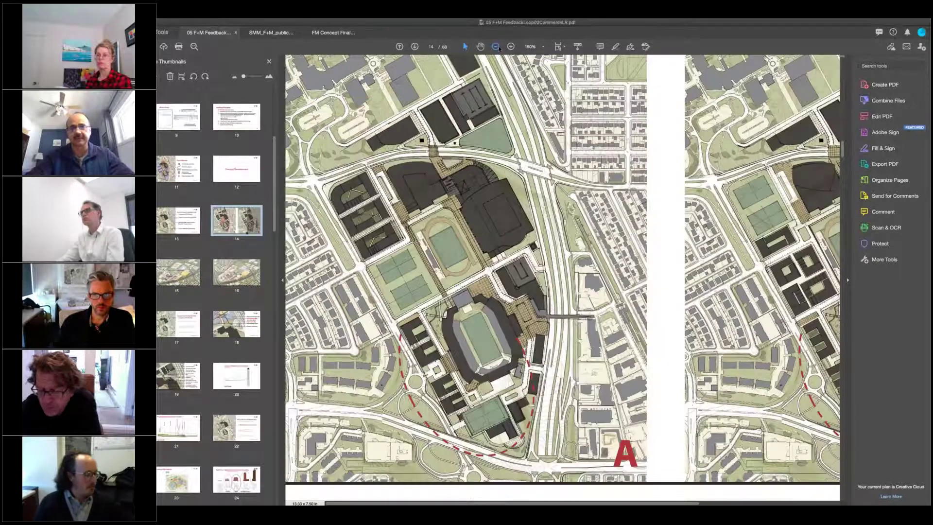
click(496, 46)
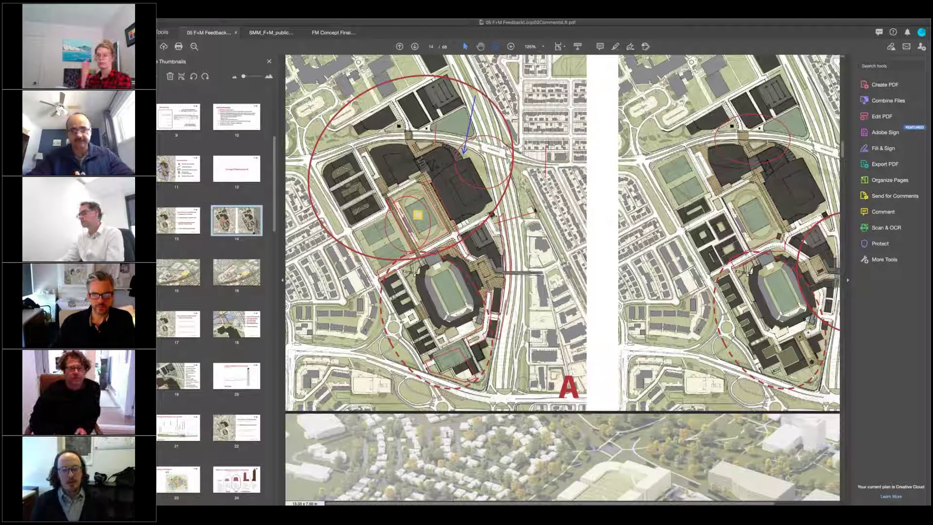
click(495, 46)
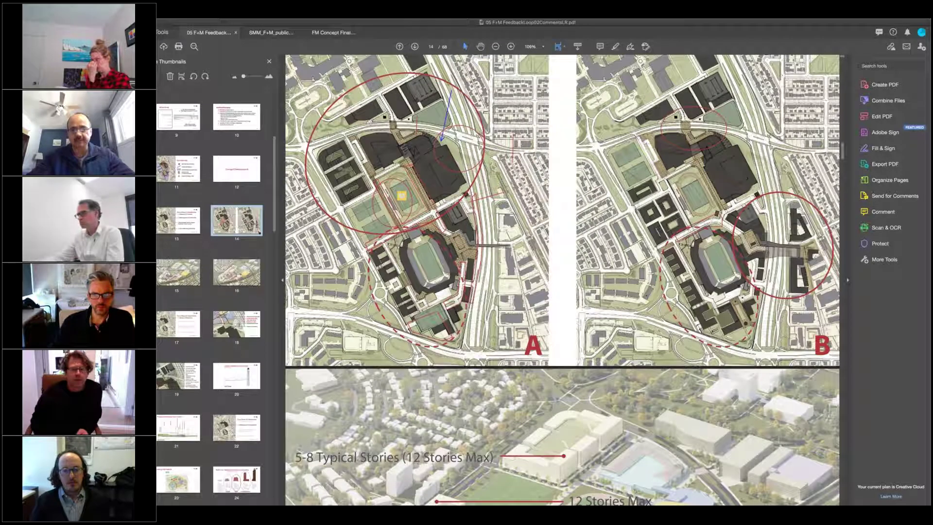
scroll(562, 277, up, 3)
scroll(561, 277, up, 2)
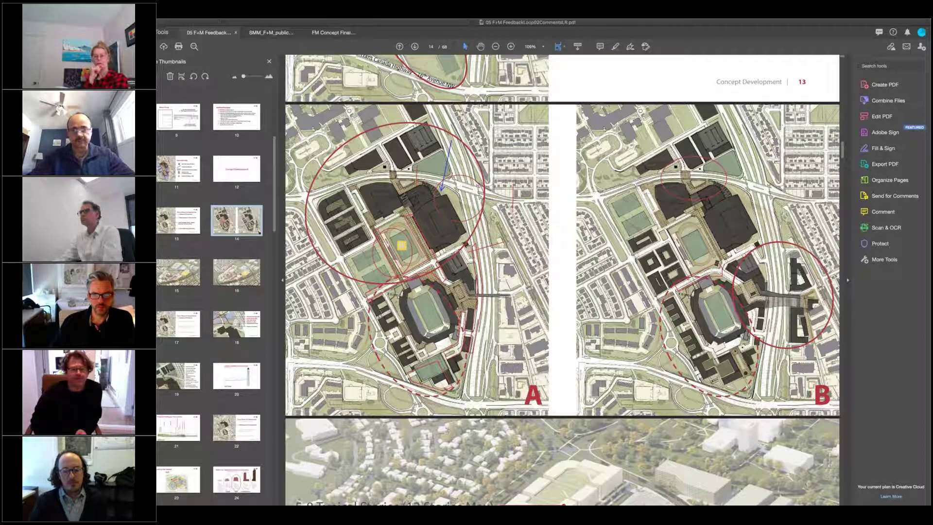